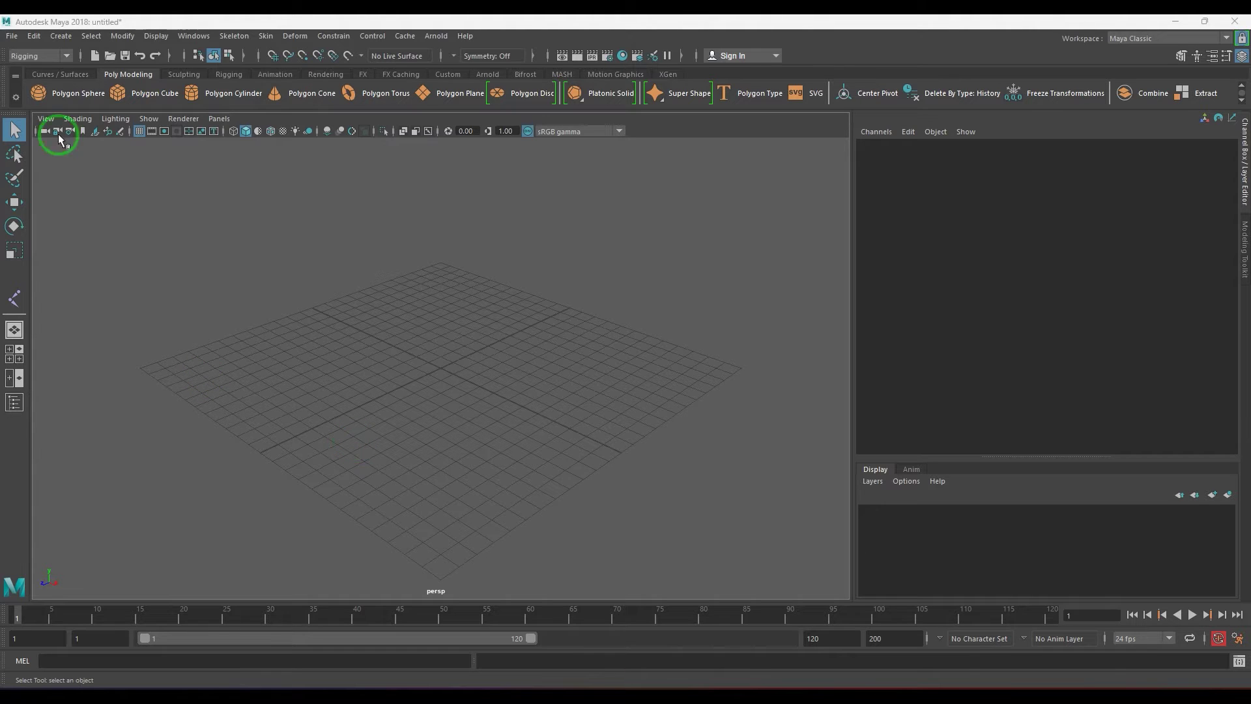
Step: Choose the Rigging menu set and locate the Point On Poly constraint
left_click(30, 55)
left_click(32, 83)
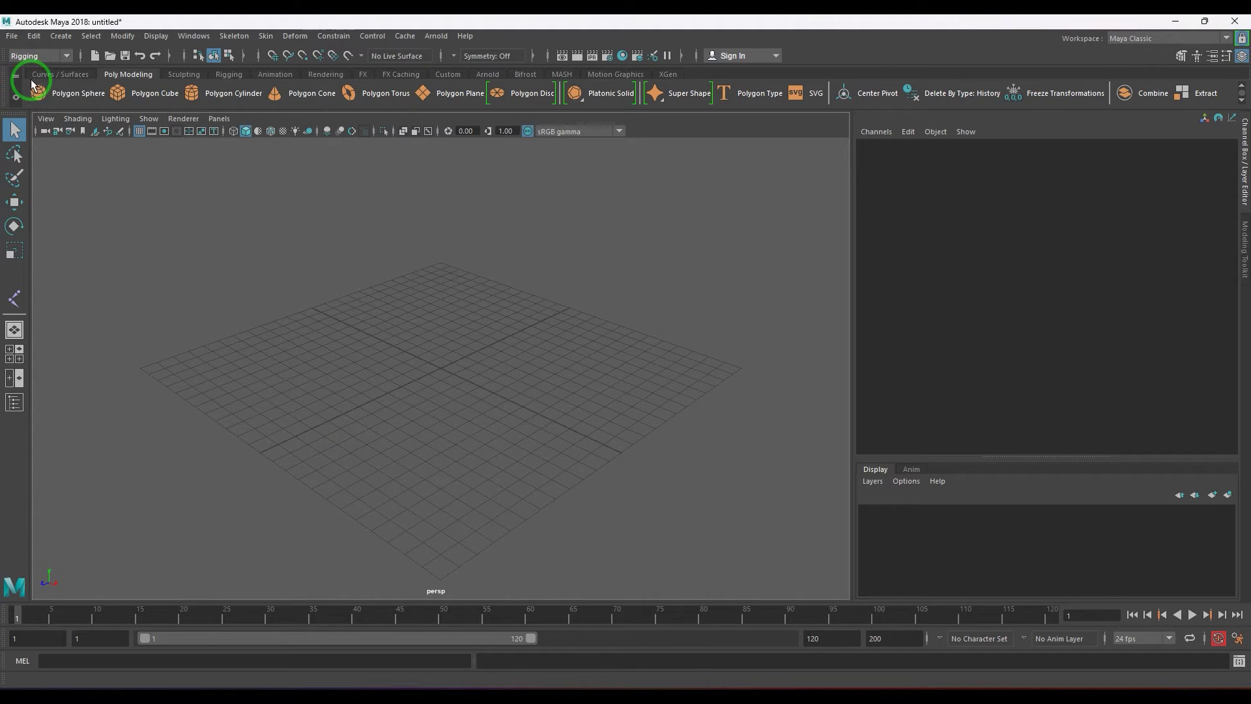
left_click(381, 38)
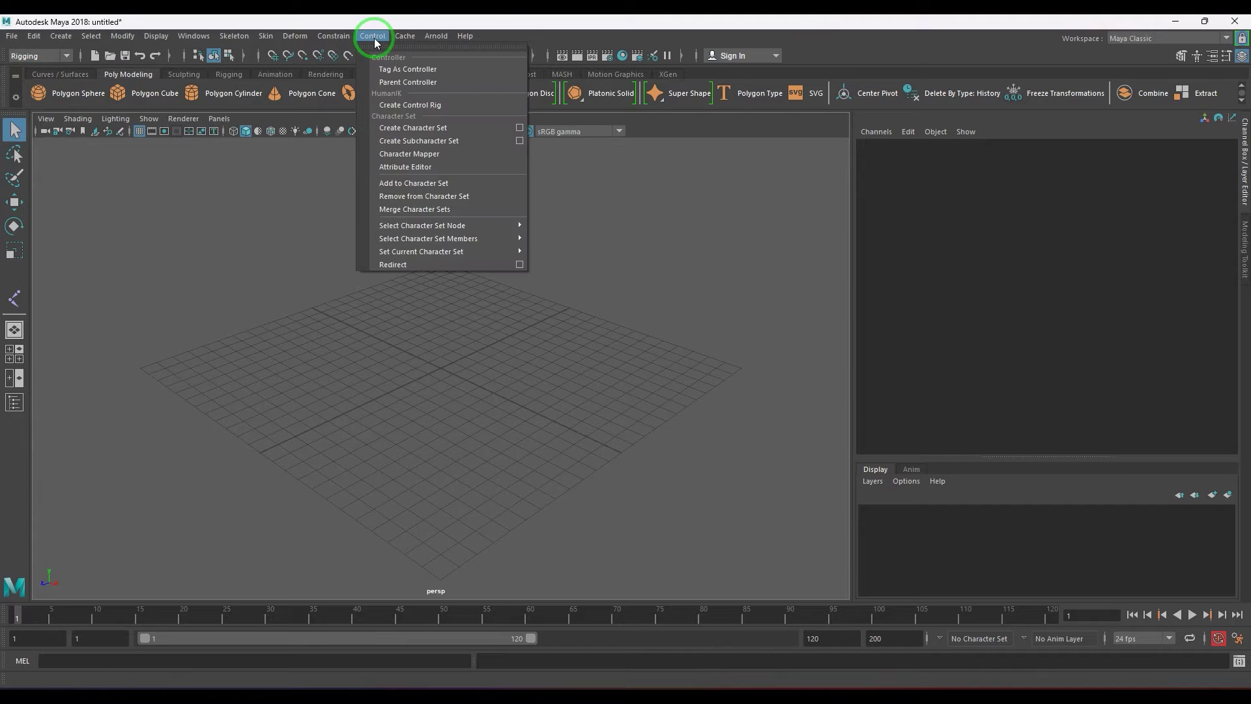
mouse_move(340, 39)
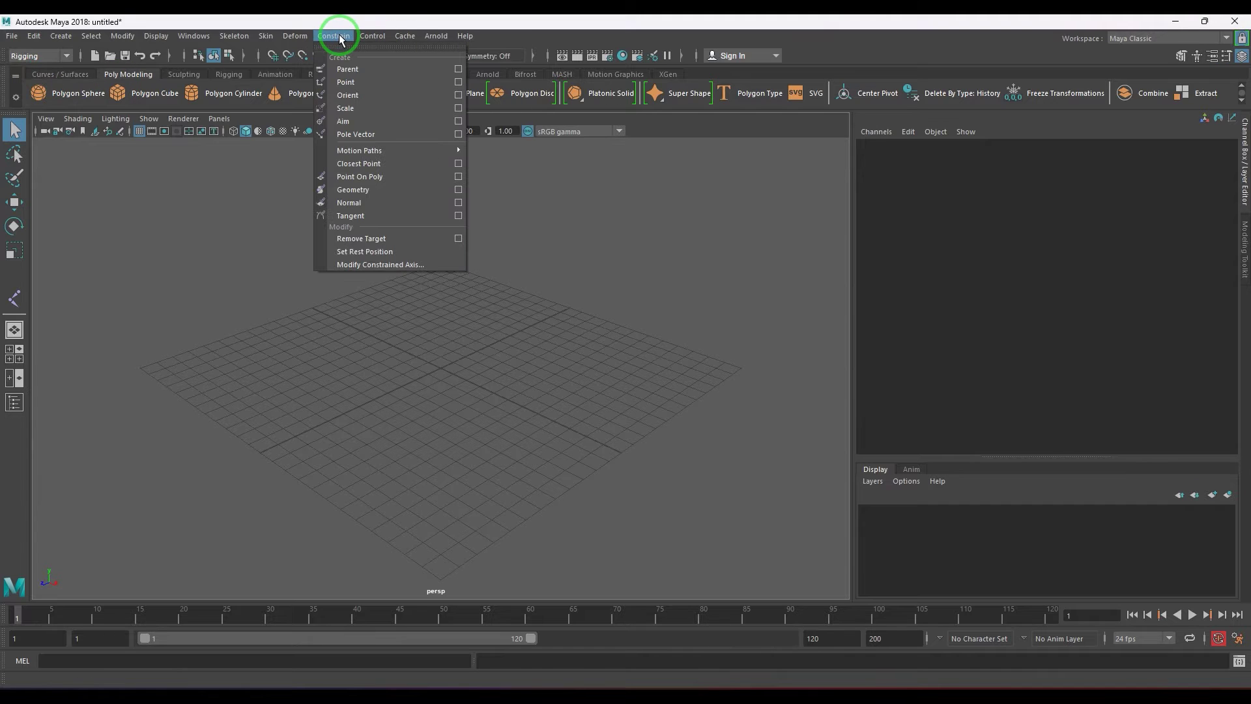
left_click(352, 176)
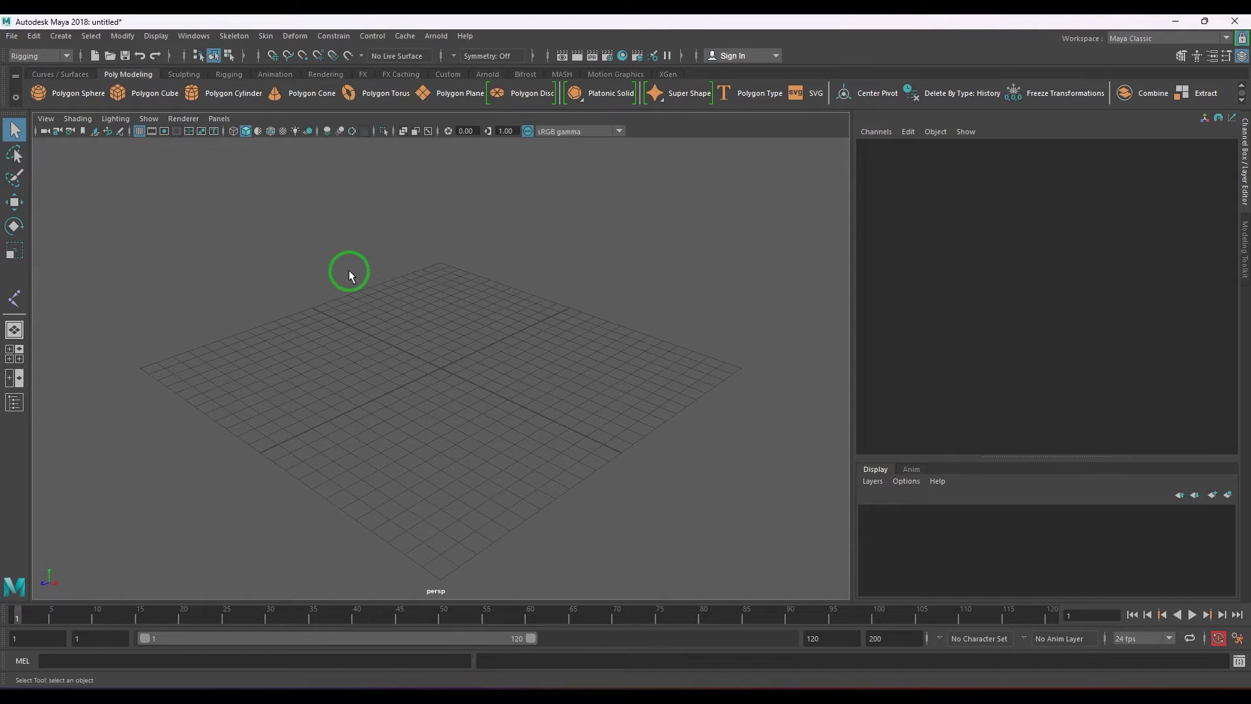
Step: Create a polygon sphere at the origin and set its scale to 4 in X, Y and Z
left_click(38, 93)
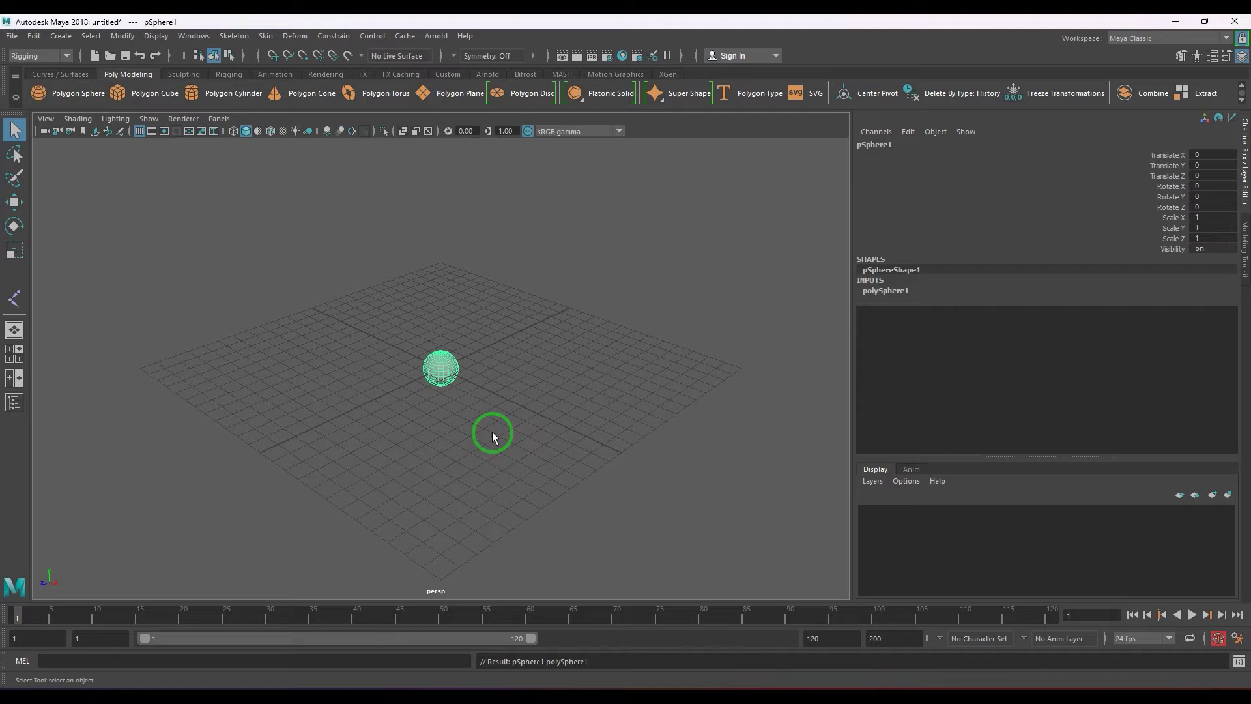
key("r")
middle_click_drag(480, 378, 1117, 360)
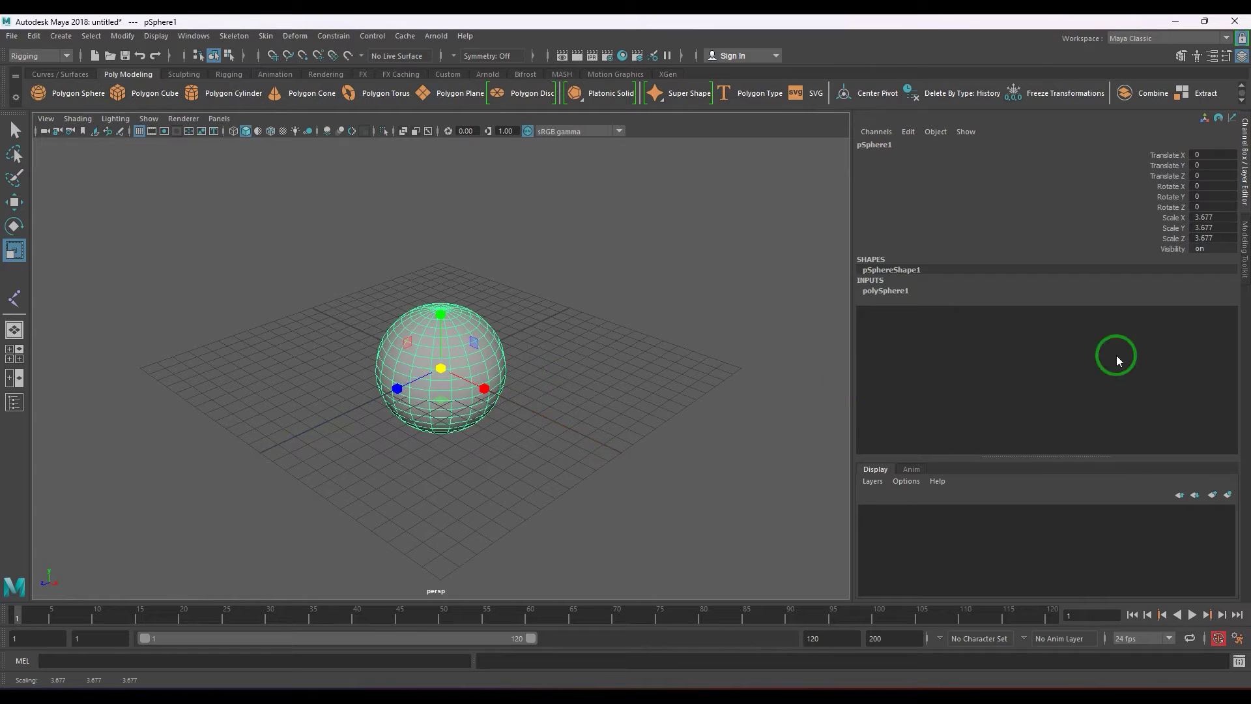
left_click_drag(1213, 216, 1213, 237)
type("4")
key("Return")
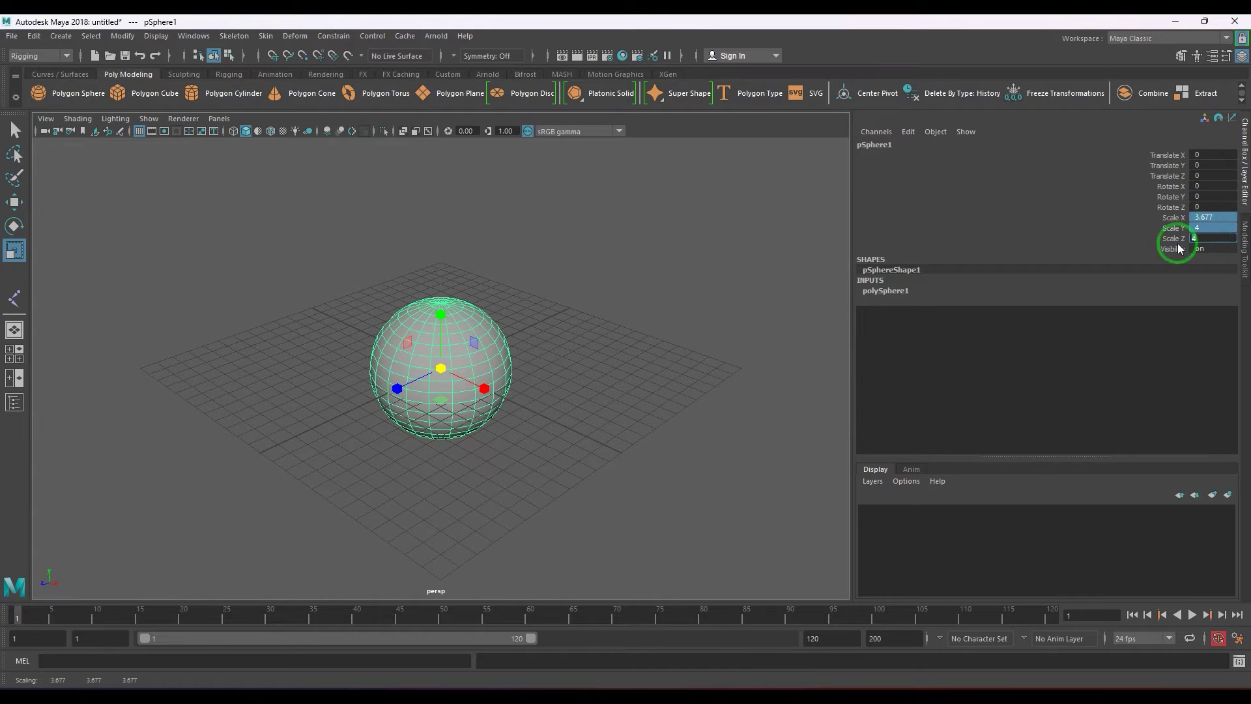
Step: Freeze the sphere's transformations and delete its construction history
left_click(122, 36)
left_click(155, 98)
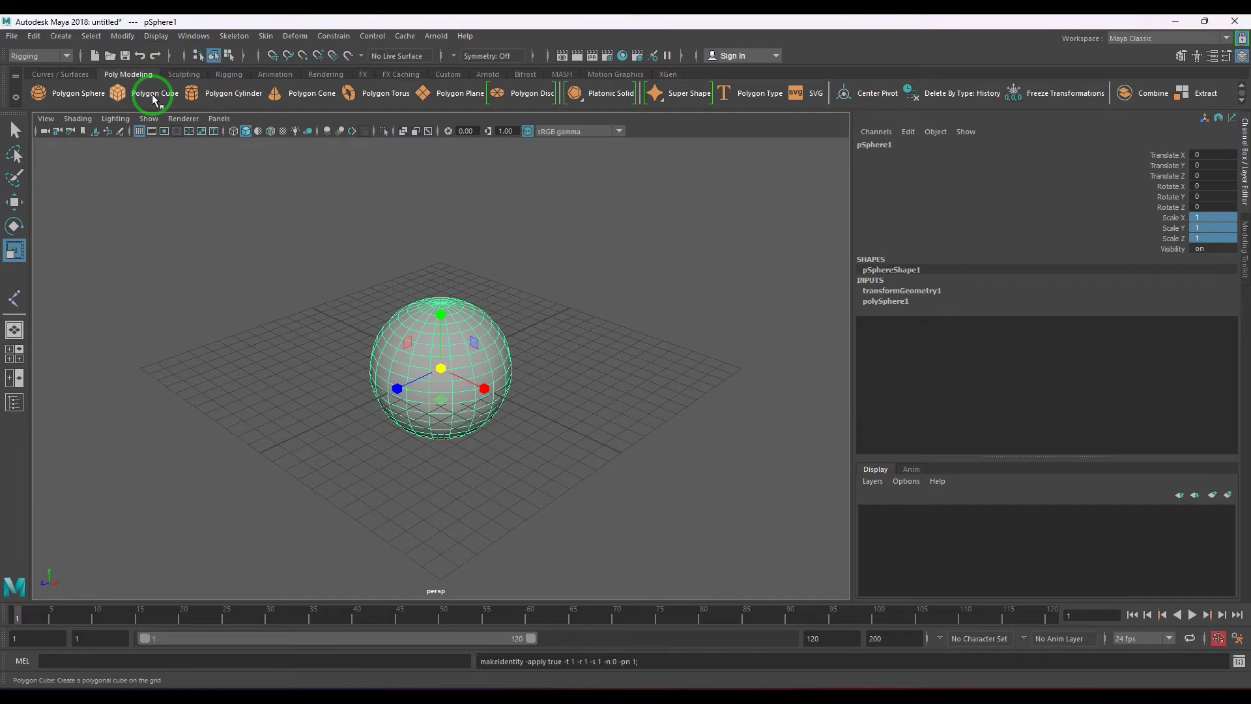
key("alt+shift+d")
Step: Pick a vertex on the sphere's upper surface in vertex mode and return the sphere to object mode
scroll(480, 307, "up", 5)
right_click_drag(480, 306, 321, 330)
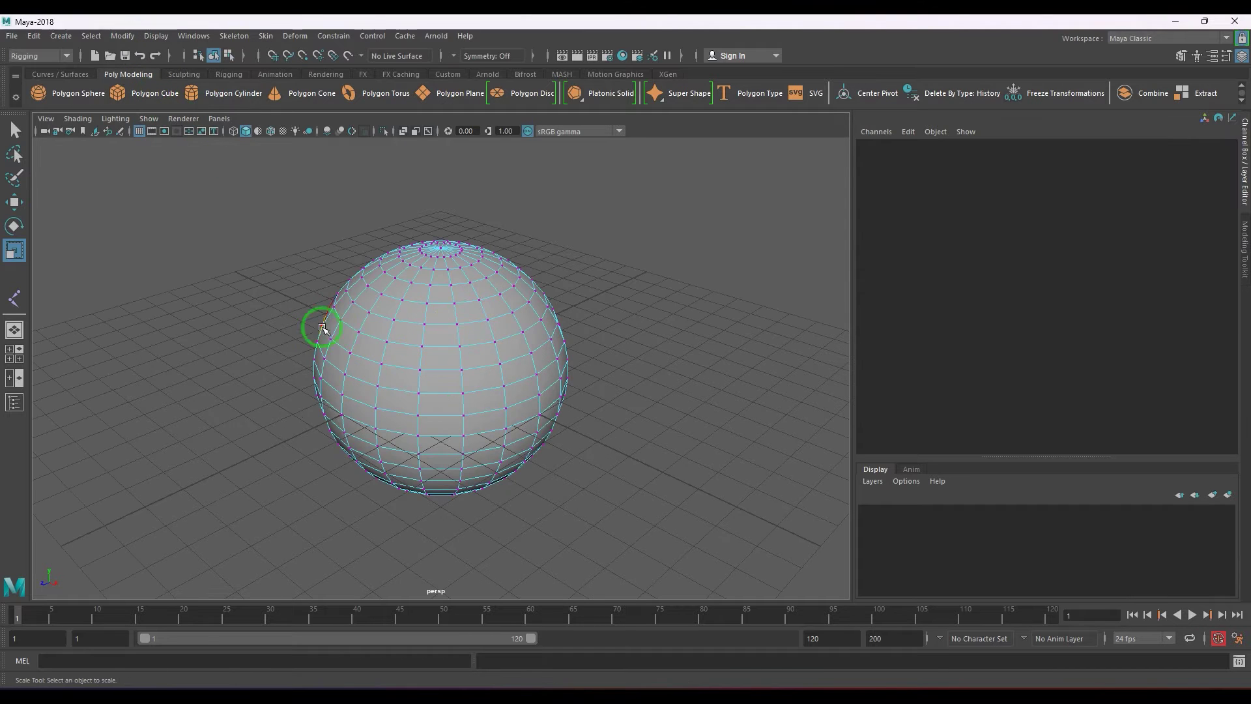
left_click(358, 331)
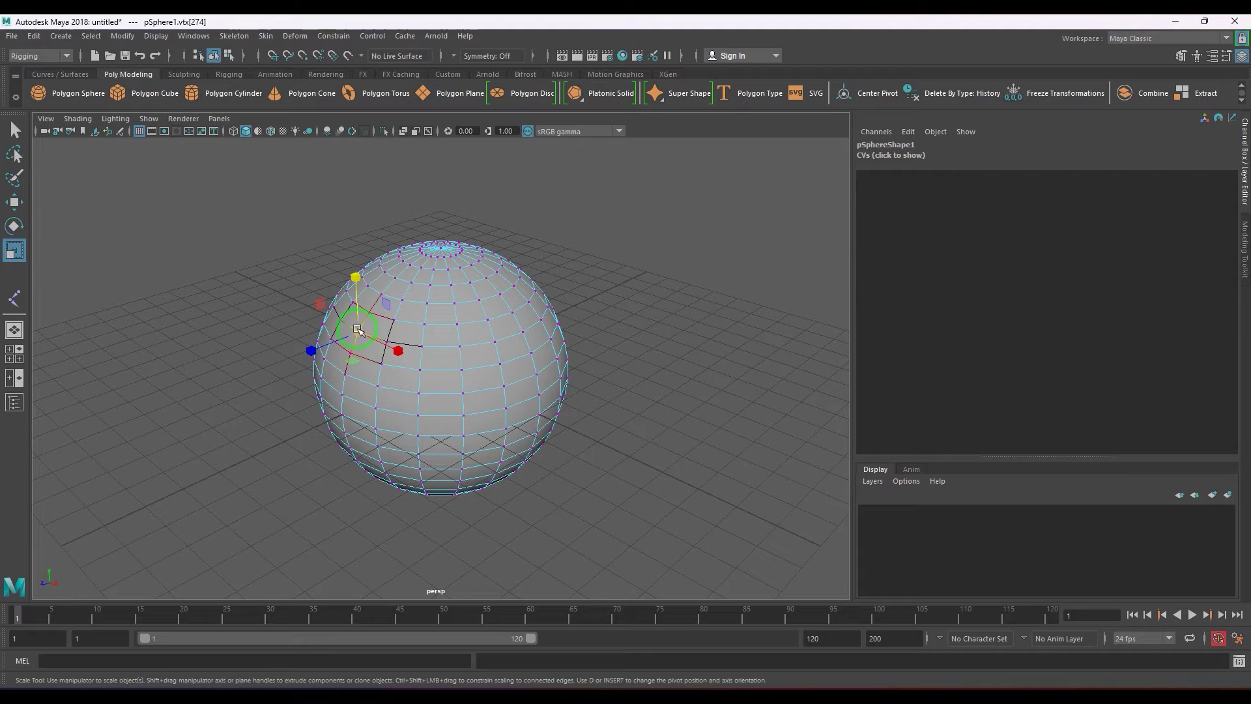
left_click_drag(358, 330, 358, 365)
key("q")
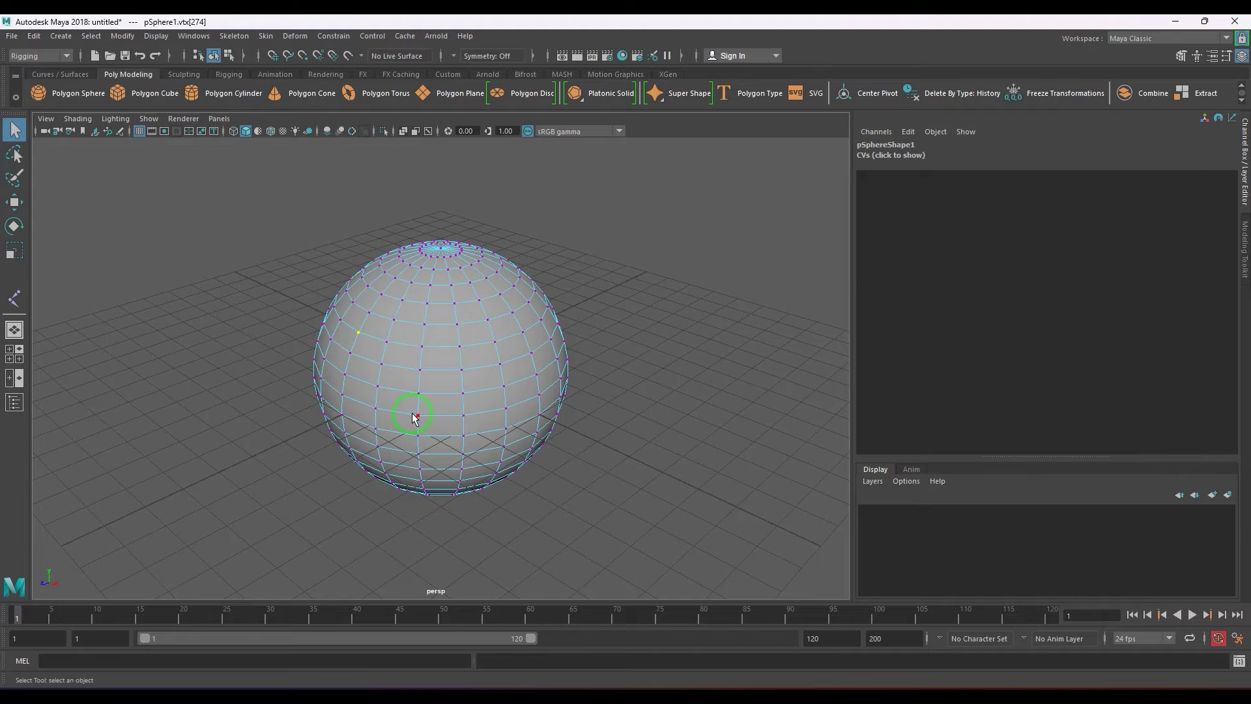
right_click_drag(414, 416, 546, 264)
Step: Create a polygon cone and move it out of the sphere along X to about 8.18
left_click(274, 94)
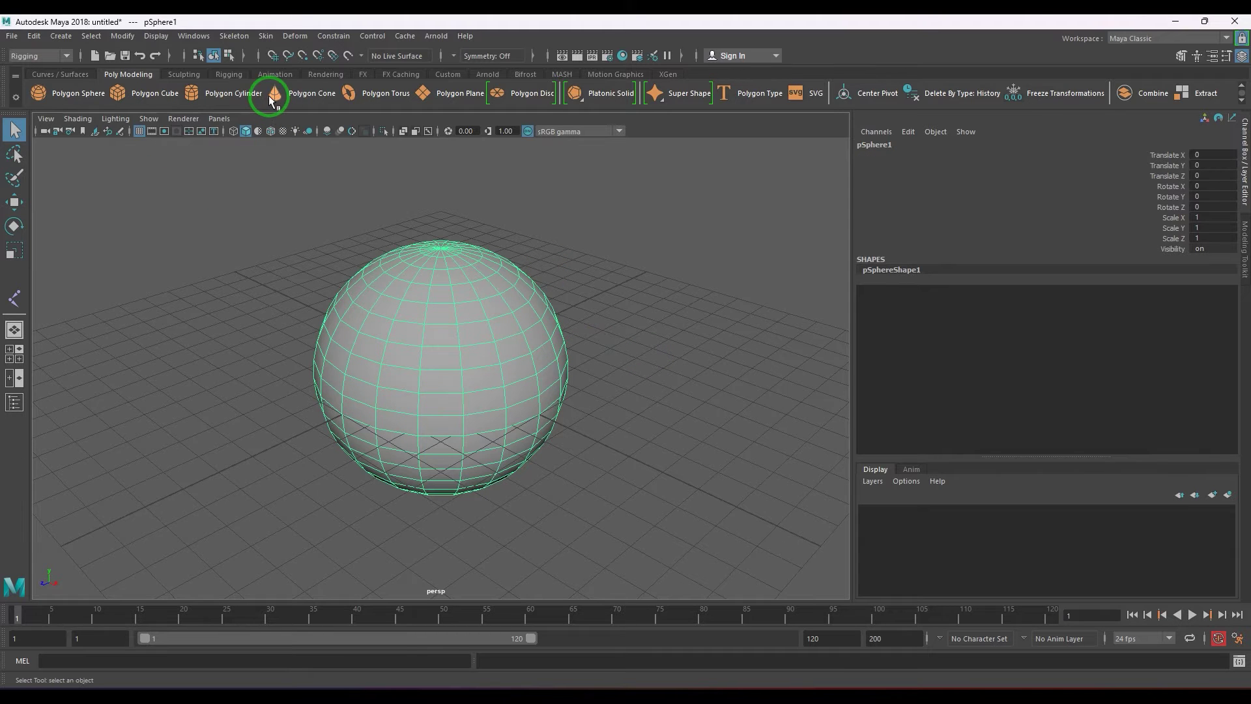
key("w")
left_click_drag(507, 400, 663, 391)
Step: In the front view, move the cone's pivot down to the centre of its base with point snapping
middle_click_drag(663, 391, 551, 395, "alt")
right_click_drag(551, 396, 590, 408, "alt")
left_click_drag(565, 339, 656, 411)
key("space")
right_click_drag(590, 412, 665, 416, "alt")
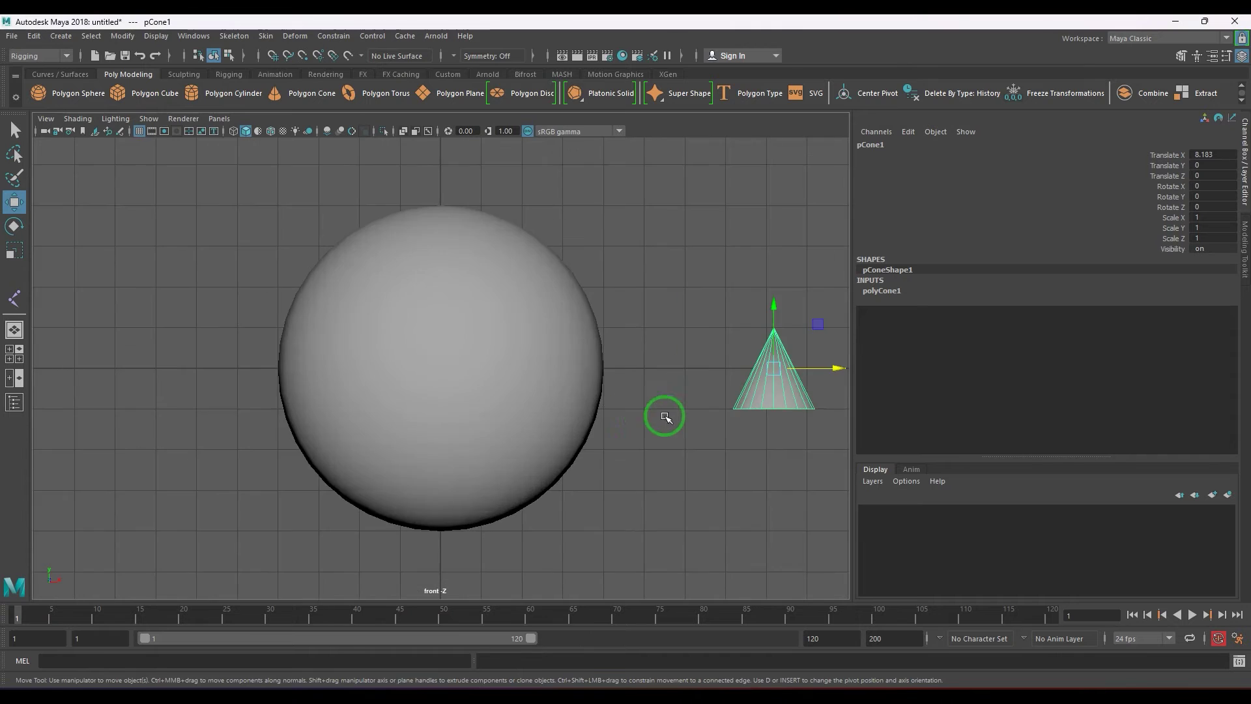
middle_click_drag(664, 415, 427, 412, "alt")
right_click_drag(463, 417, 608, 405, "alt")
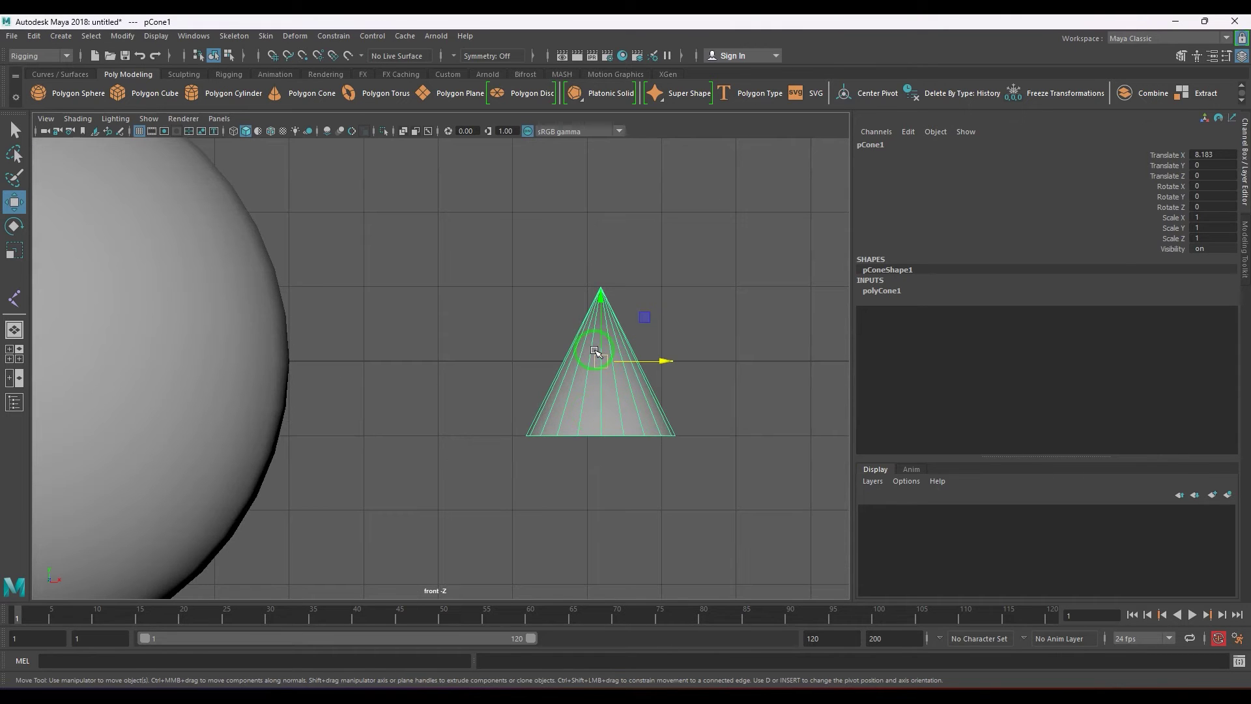
key("d")
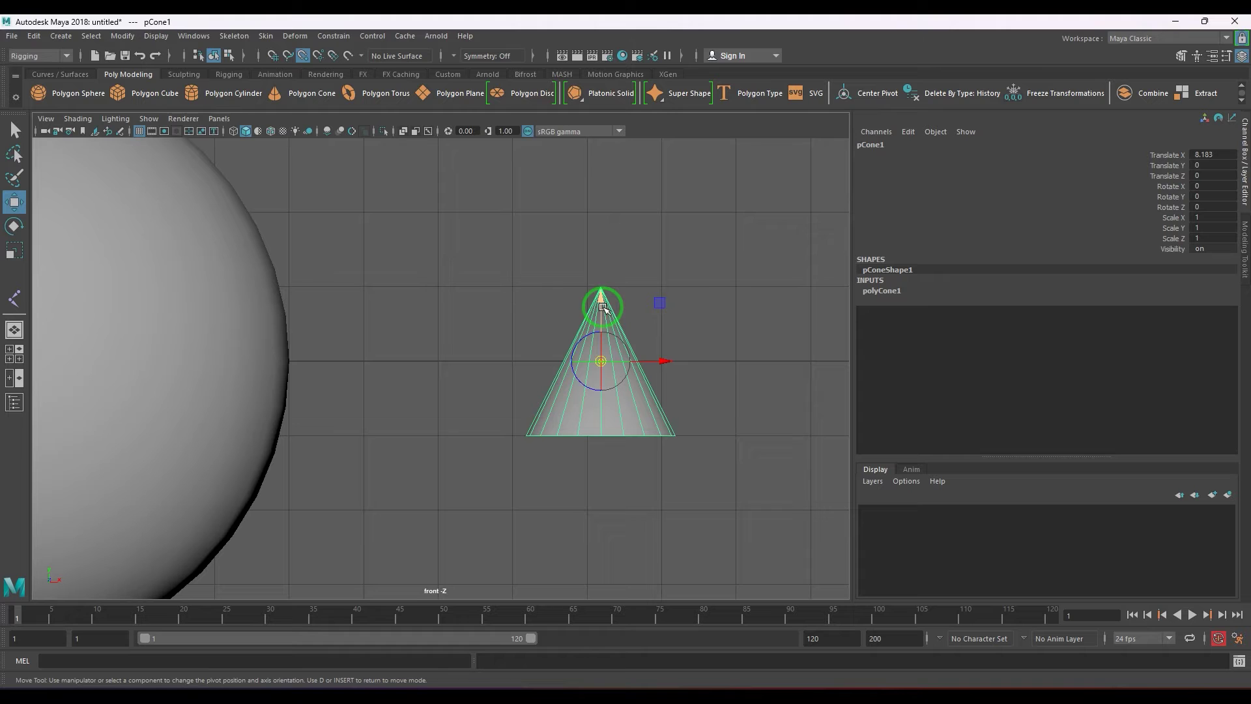
left_click(600, 299)
key("v")
middle_click_drag(674, 439, 674, 445)
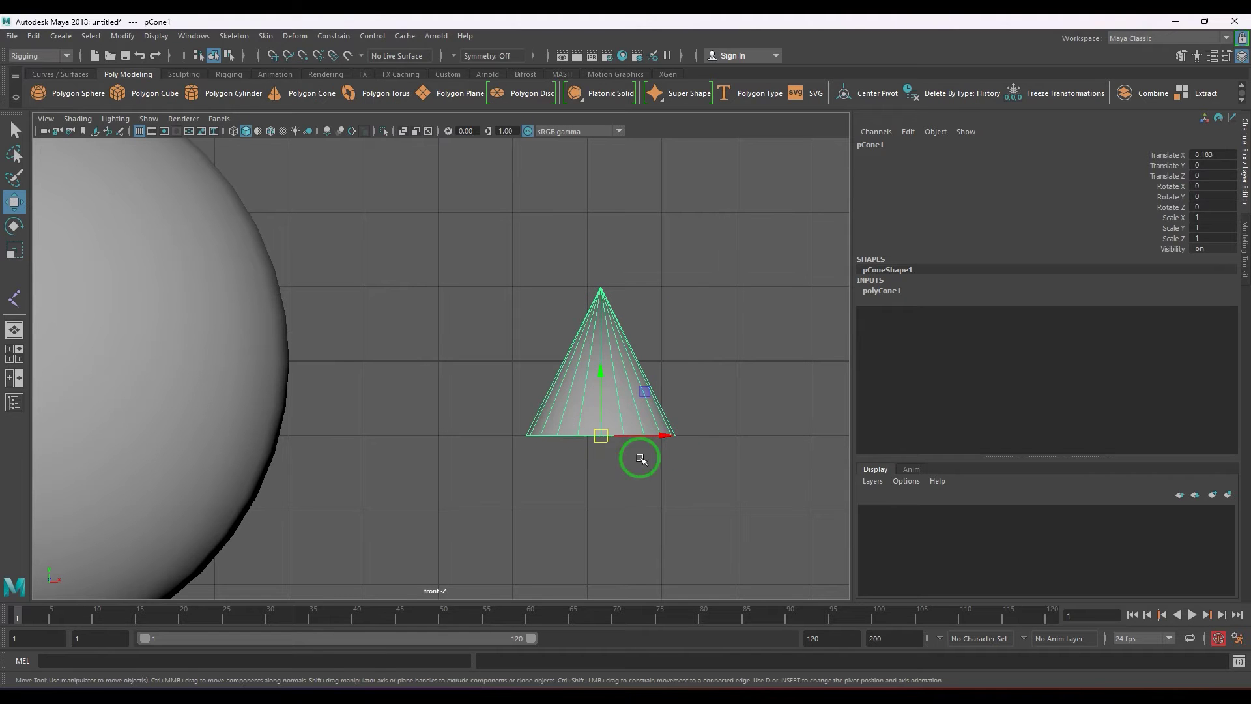
Step: Back in the perspective view, freeze the cone's transformations and delete its construction history
key("space")
left_click_drag(595, 481, 548, 341)
left_click(122, 36)
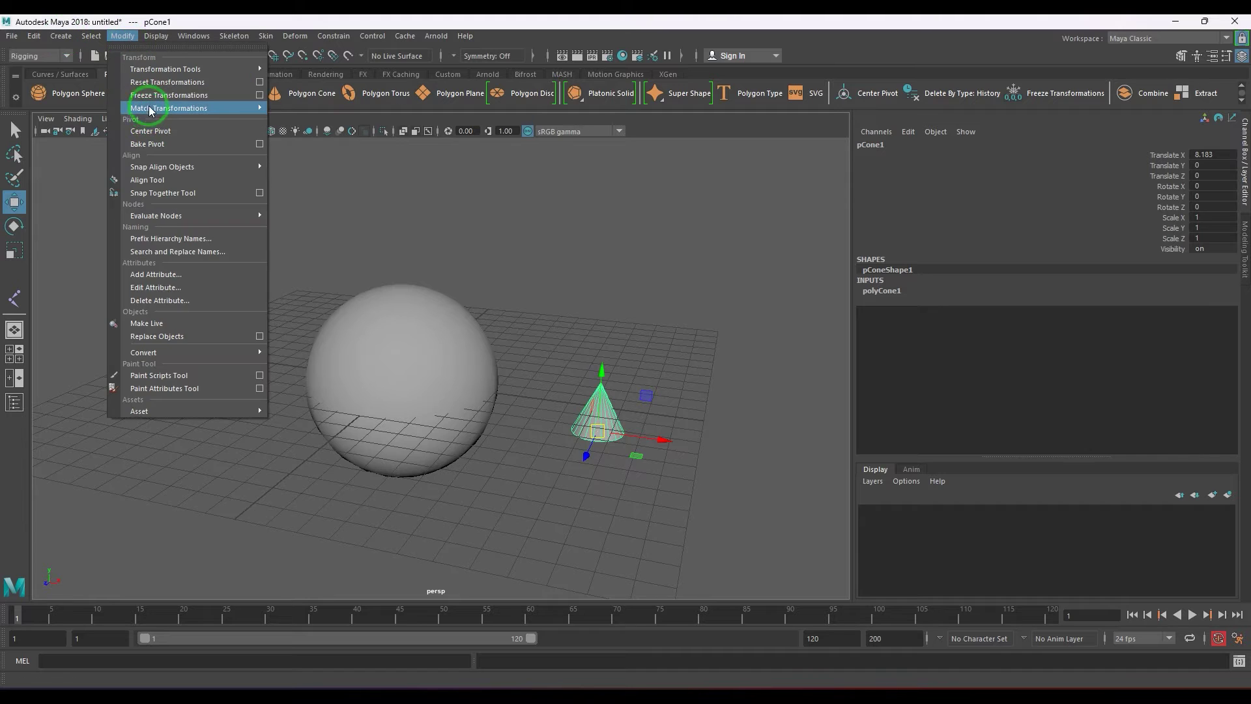
left_click(152, 102)
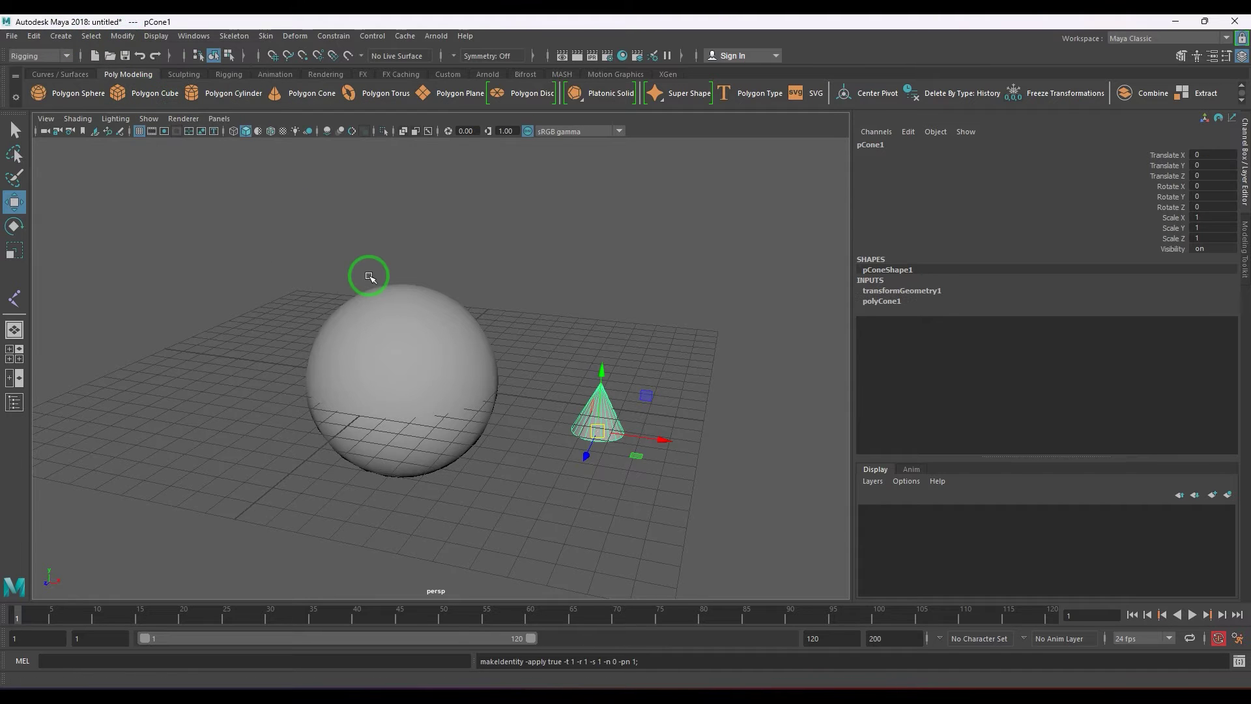
key("alt+shift+d")
Step: Attach the cone to an upper sphere vertex on its side with a Point On Poly constraint, zero offset, all axes and weight 1
right_click_drag(470, 363, 443, 363)
left_click(500, 388)
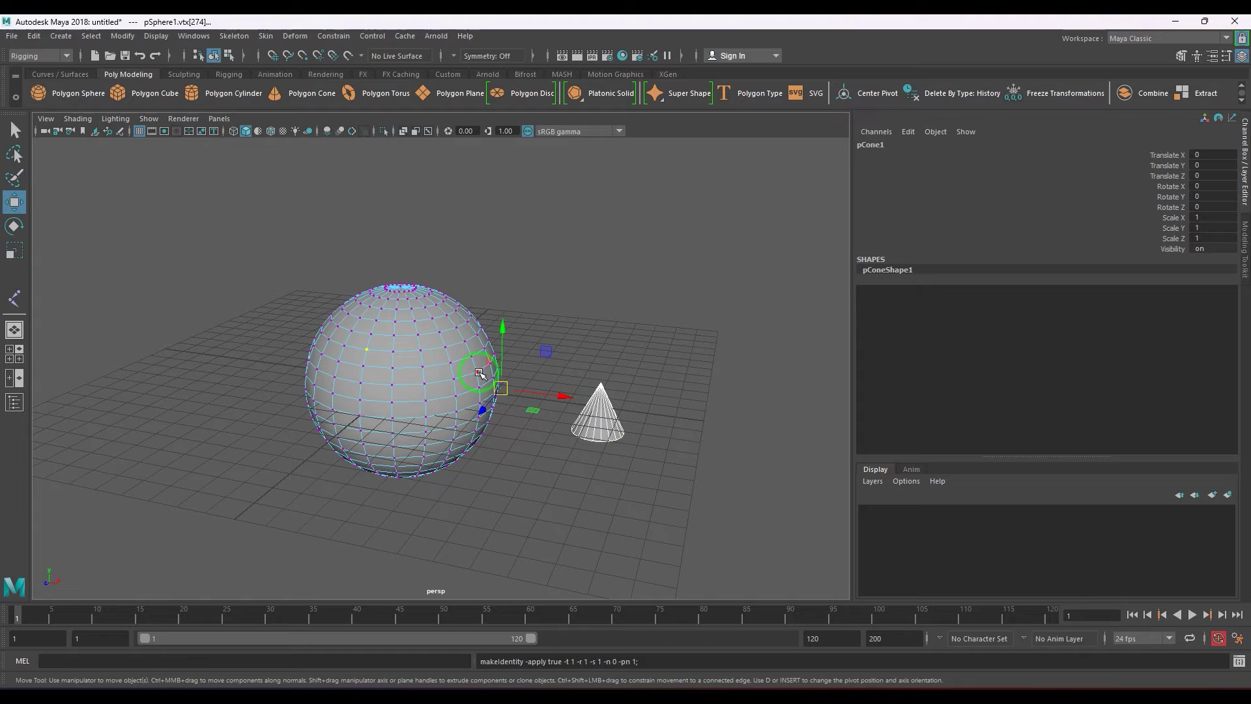
left_click(455, 326)
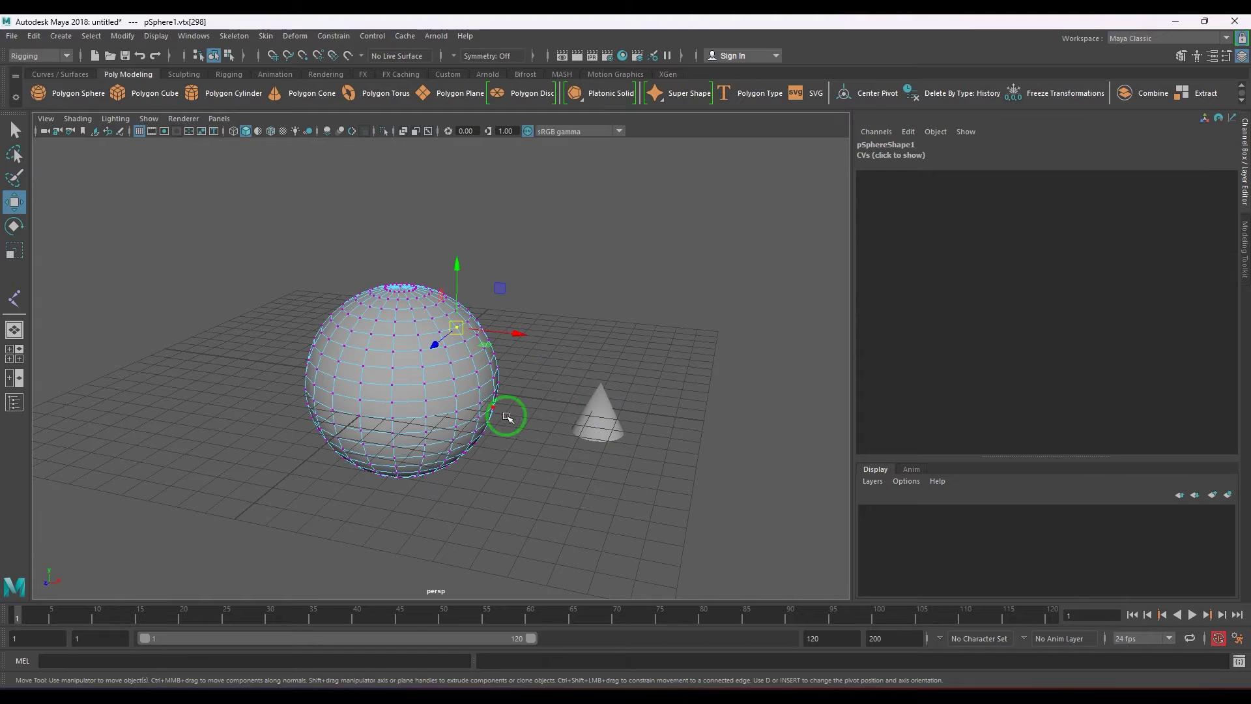
left_click(593, 425, "shift")
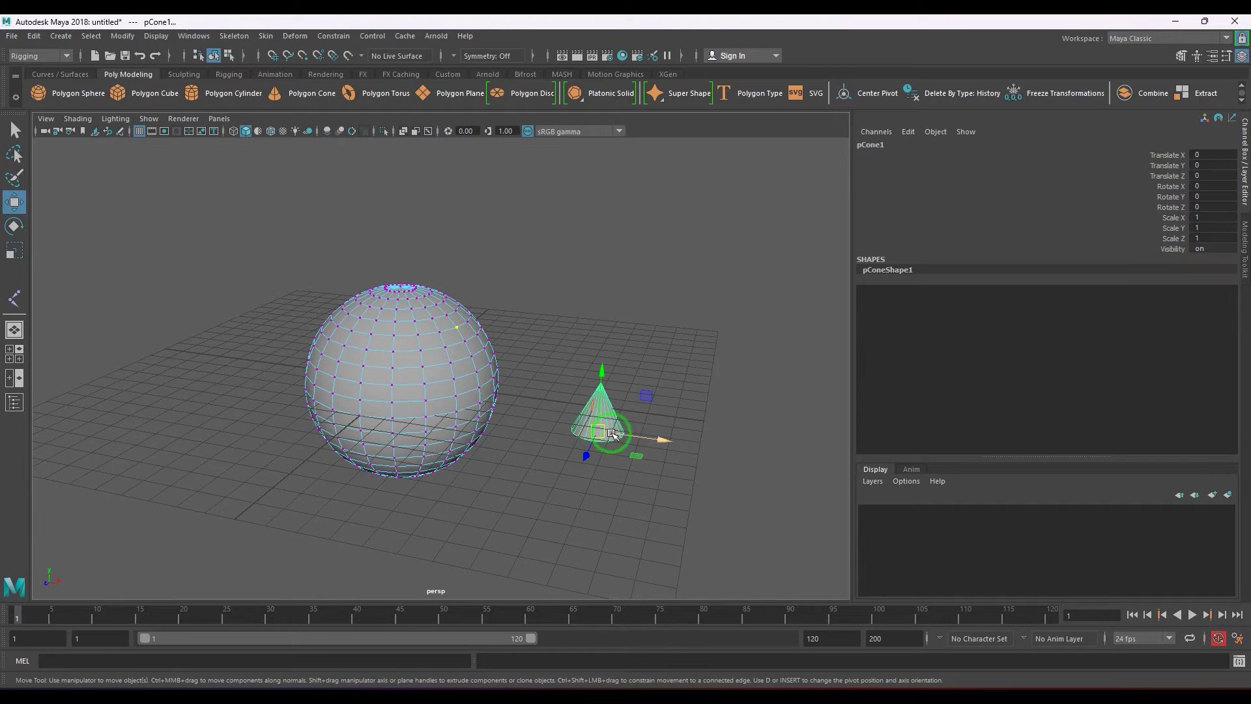
left_click(333, 36)
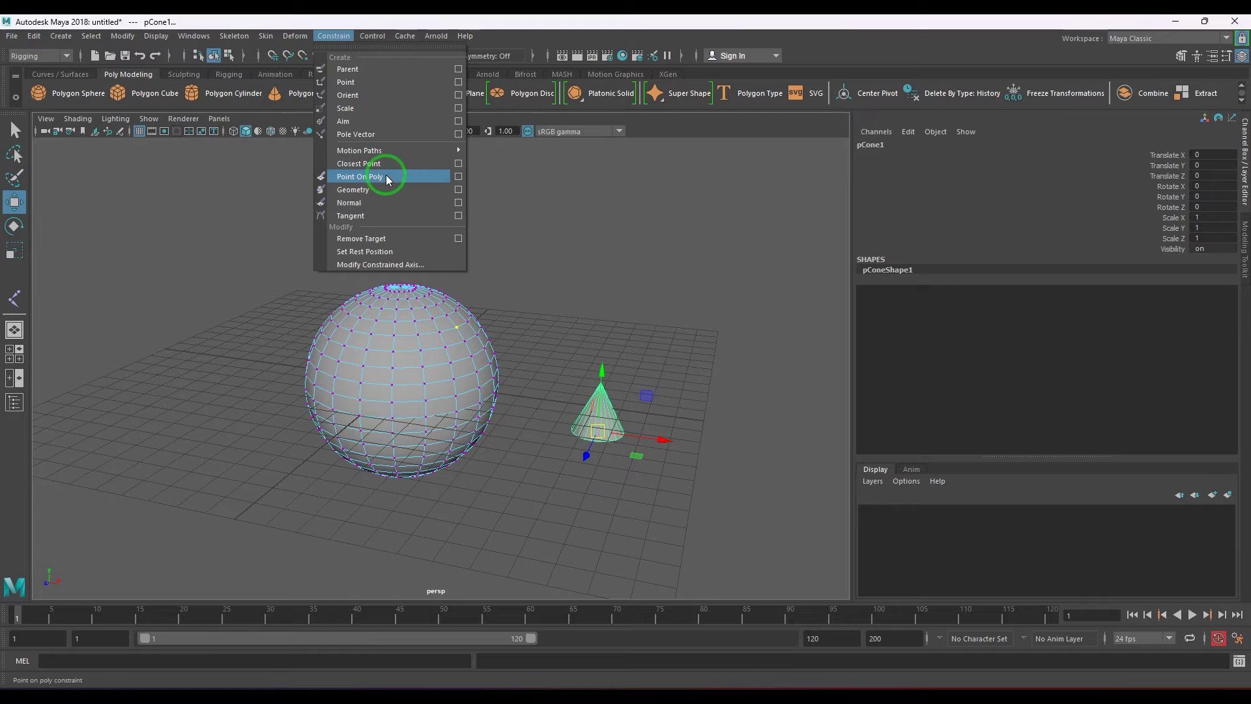
left_click(458, 176)
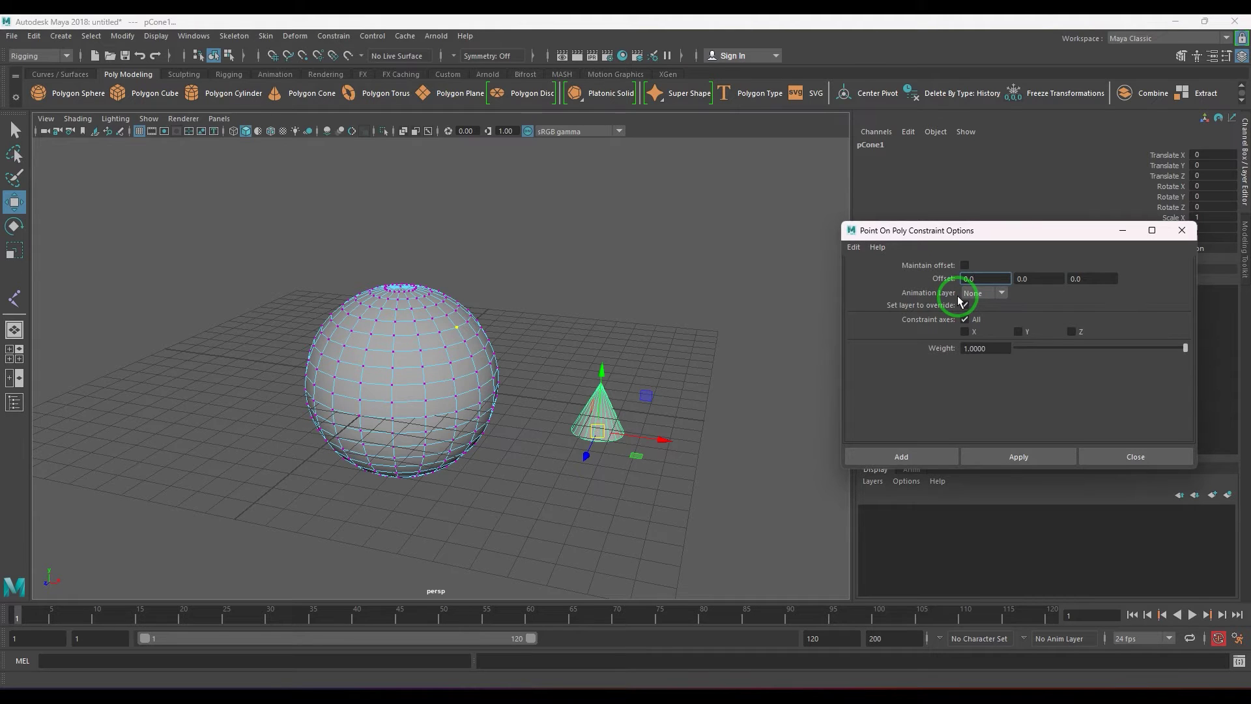
left_click_drag(967, 238, 925, 202)
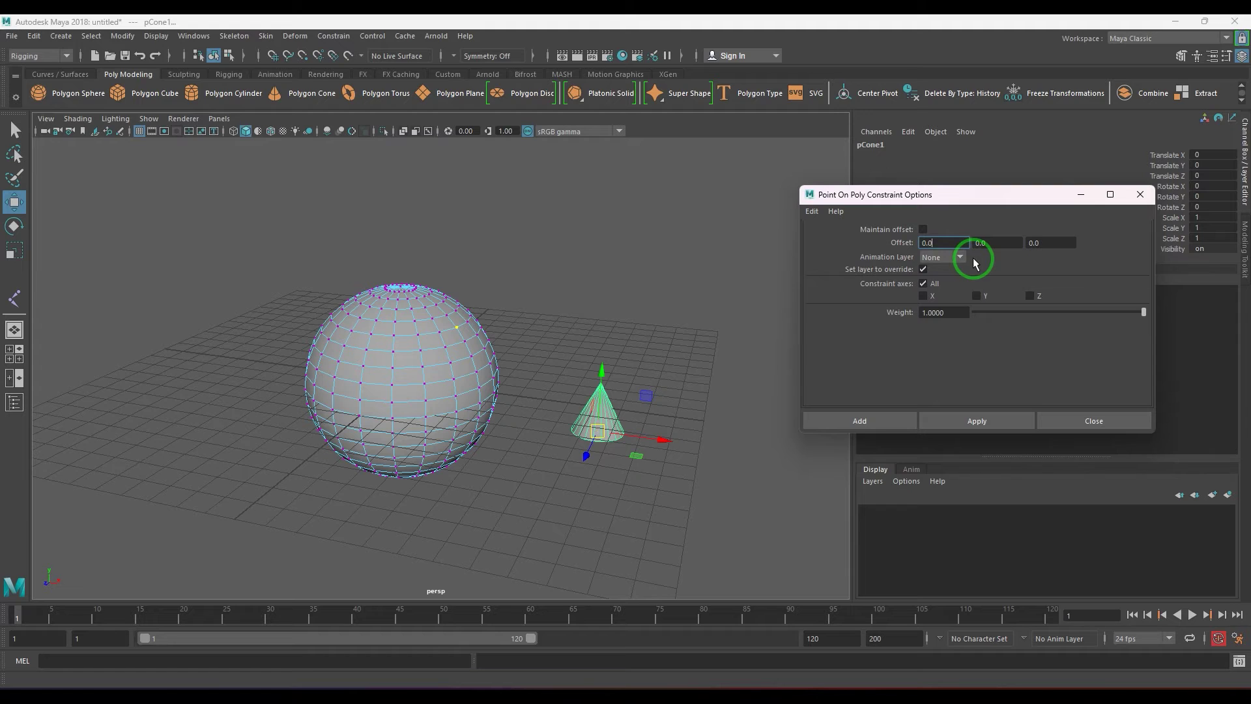
left_click_drag(971, 201, 964, 182)
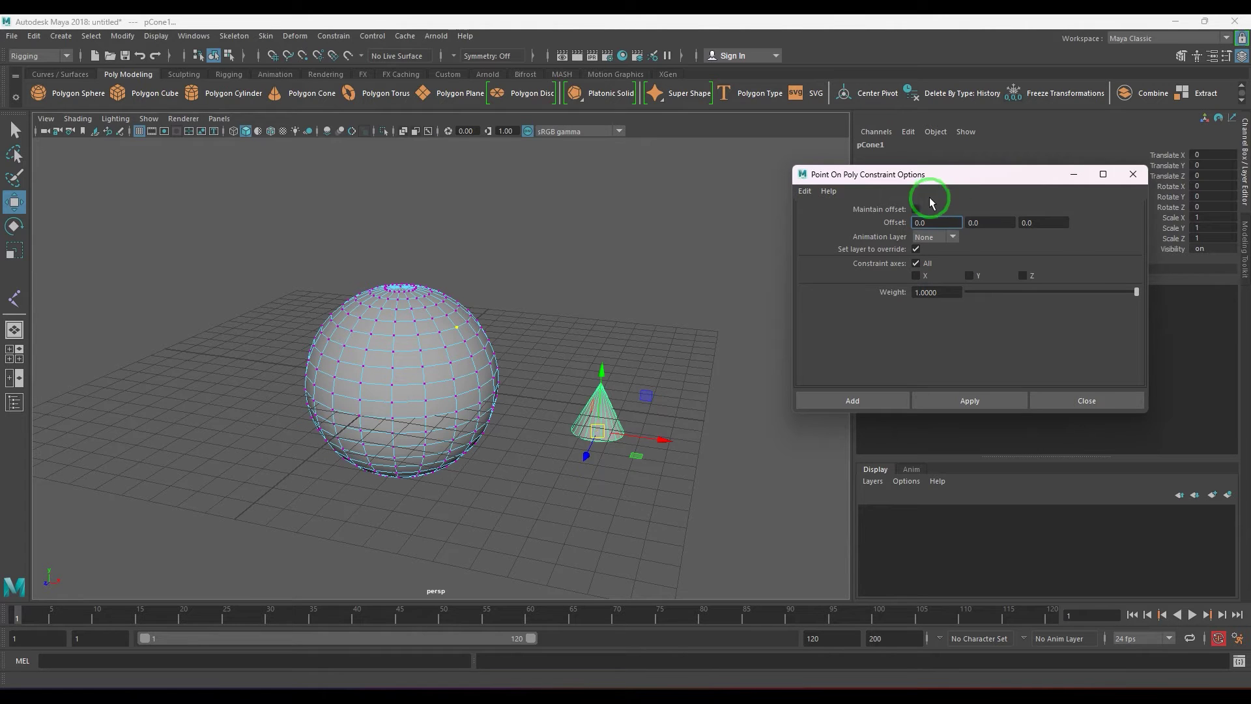
left_click_drag(943, 182, 930, 135)
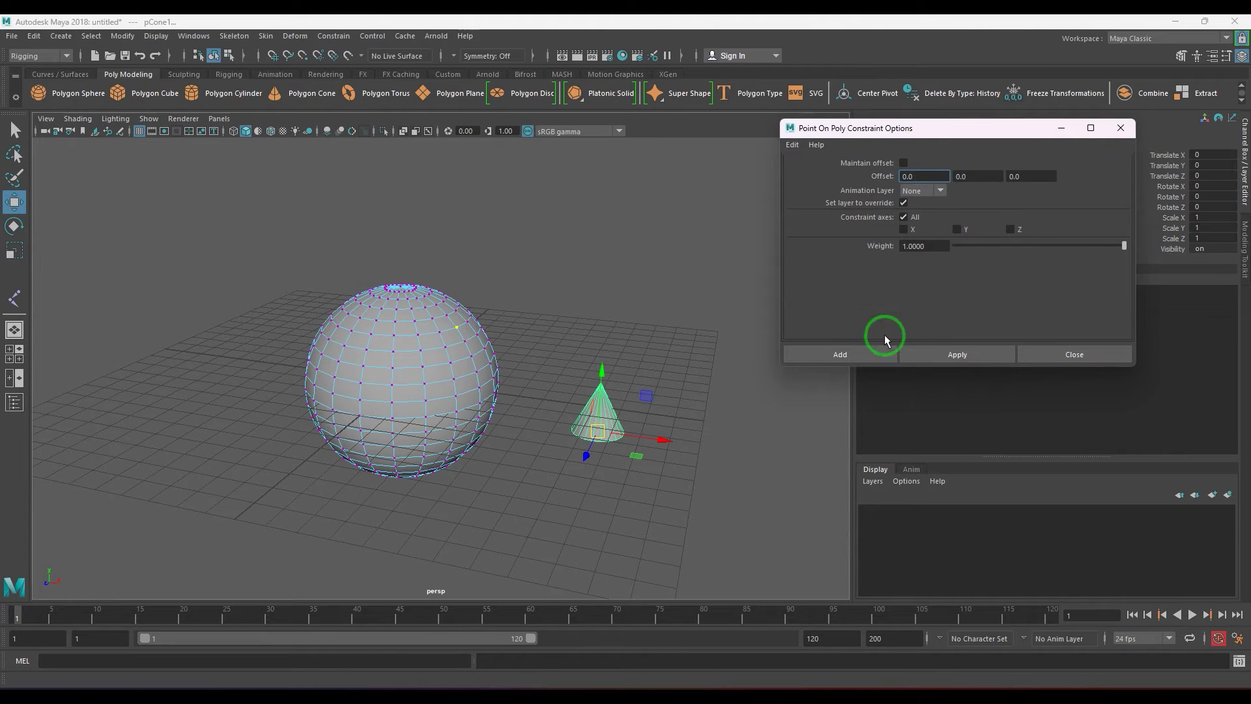
left_click(838, 354)
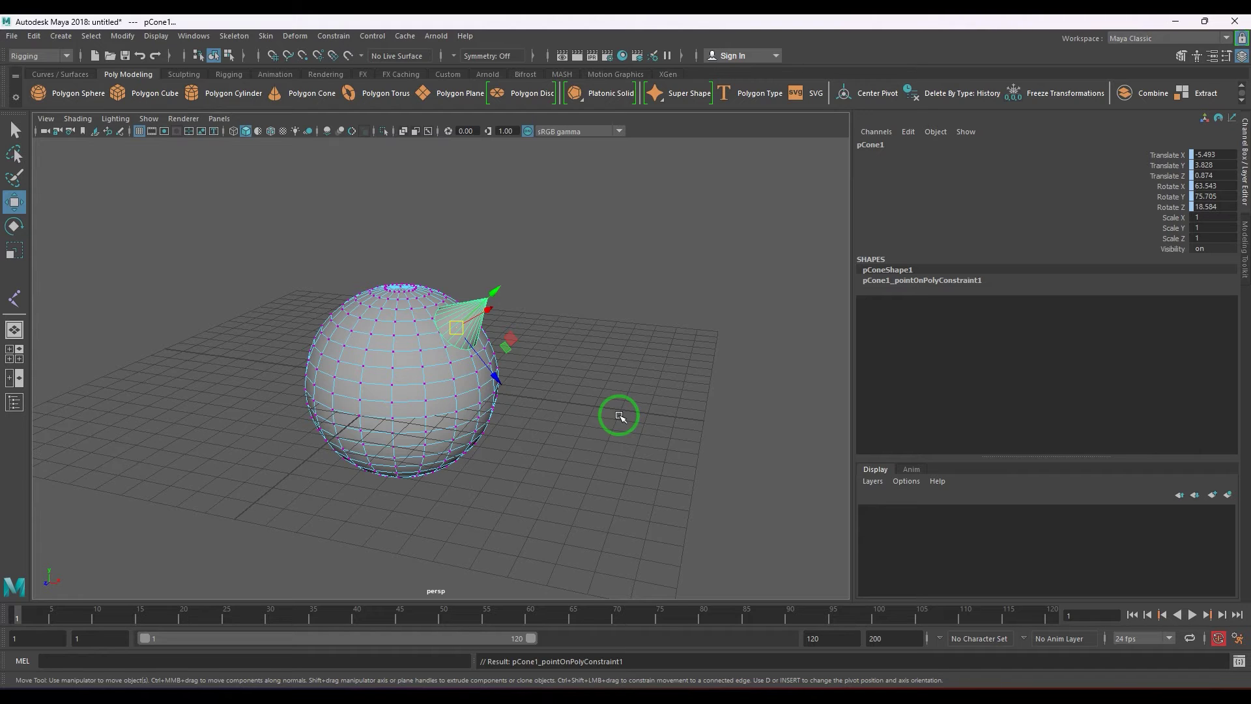
Step: Select a sphere vertex below the cone in vertex mode, enable soft selection and adjust its falloff radius
left_click(358, 459)
mouse_move(628, 411)
left_mouse_down("alt")
mouse_move(590, 406)
mouse_move(606, 409)
left_mouse_up("alt")
left_click(590, 399)
left_click(497, 410)
right_click_drag(528, 406, 454, 395)
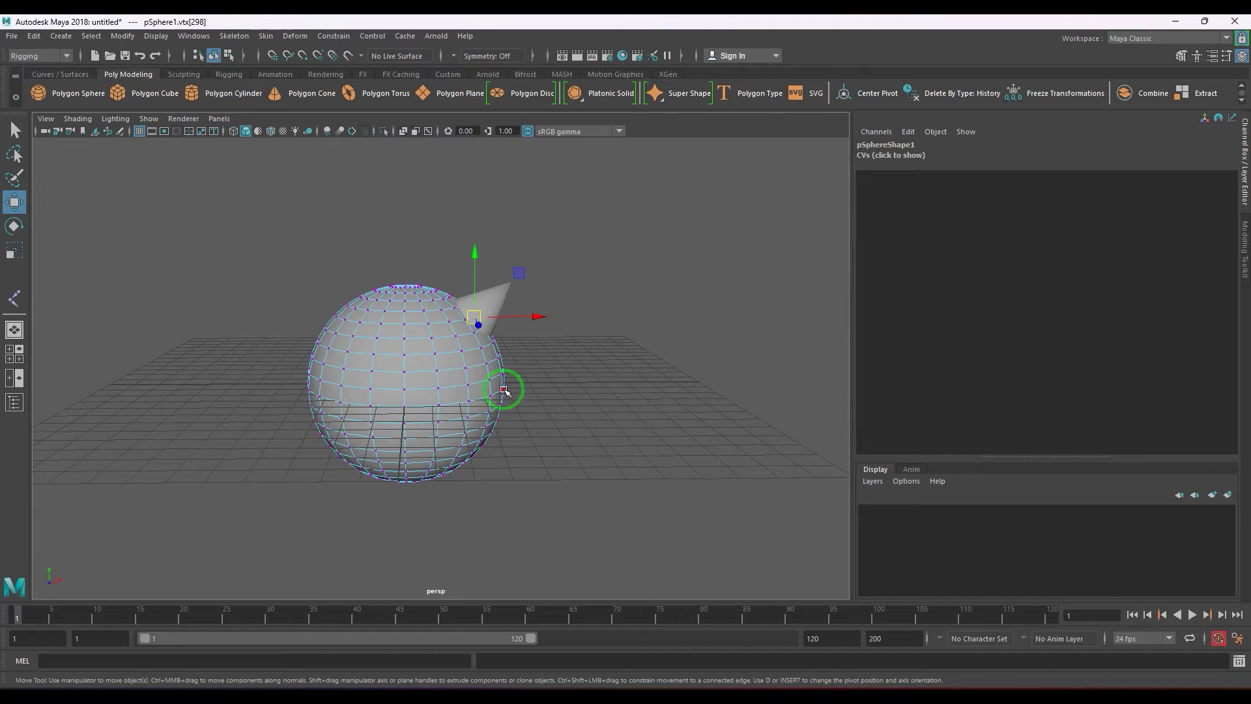
left_click(504, 389)
key("b")
left_click_drag(435, 430, 571, 423)
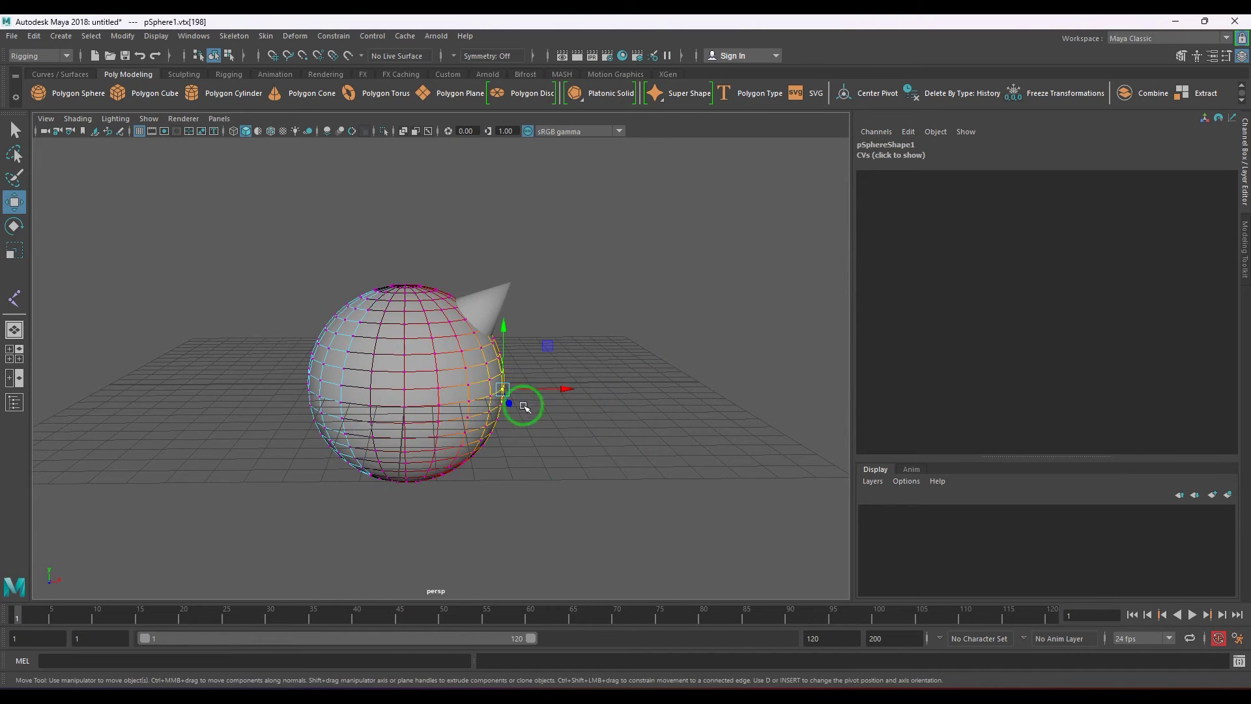
Step: Test the constraint by pulling a soft-selected sphere vertex beside the cone outward, and undo the move
left_click(487, 363)
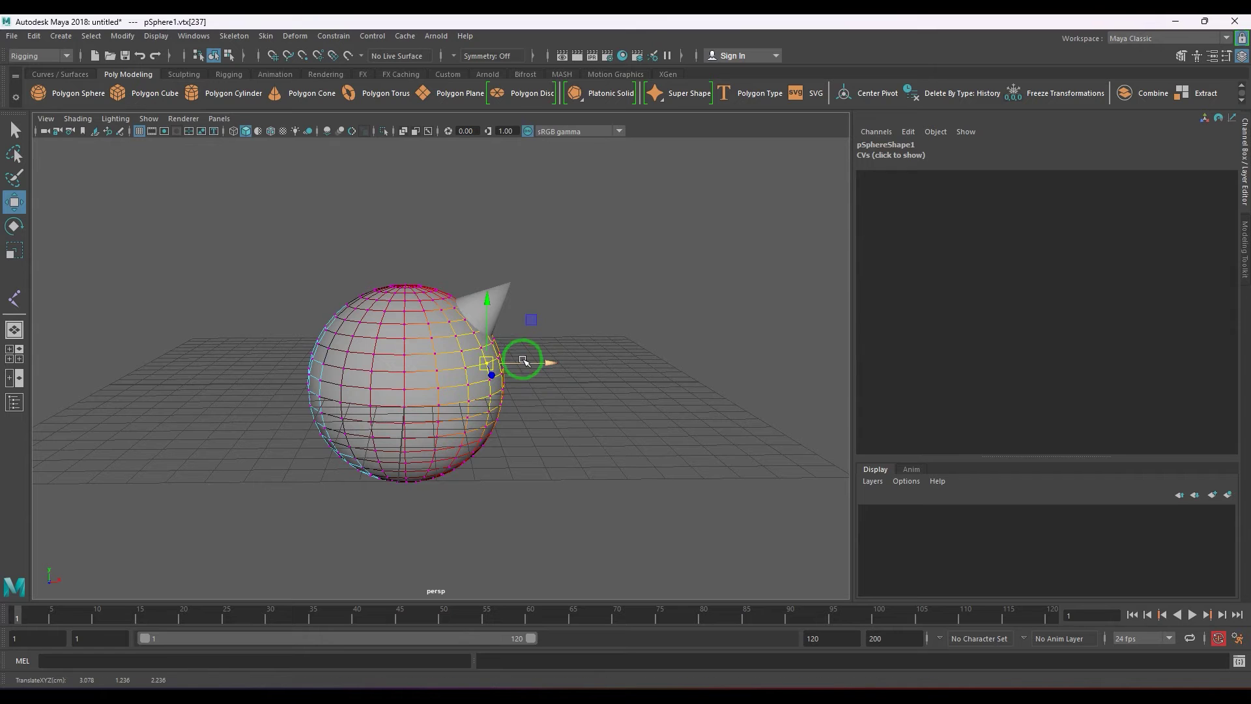
key("Right")
key("Right")
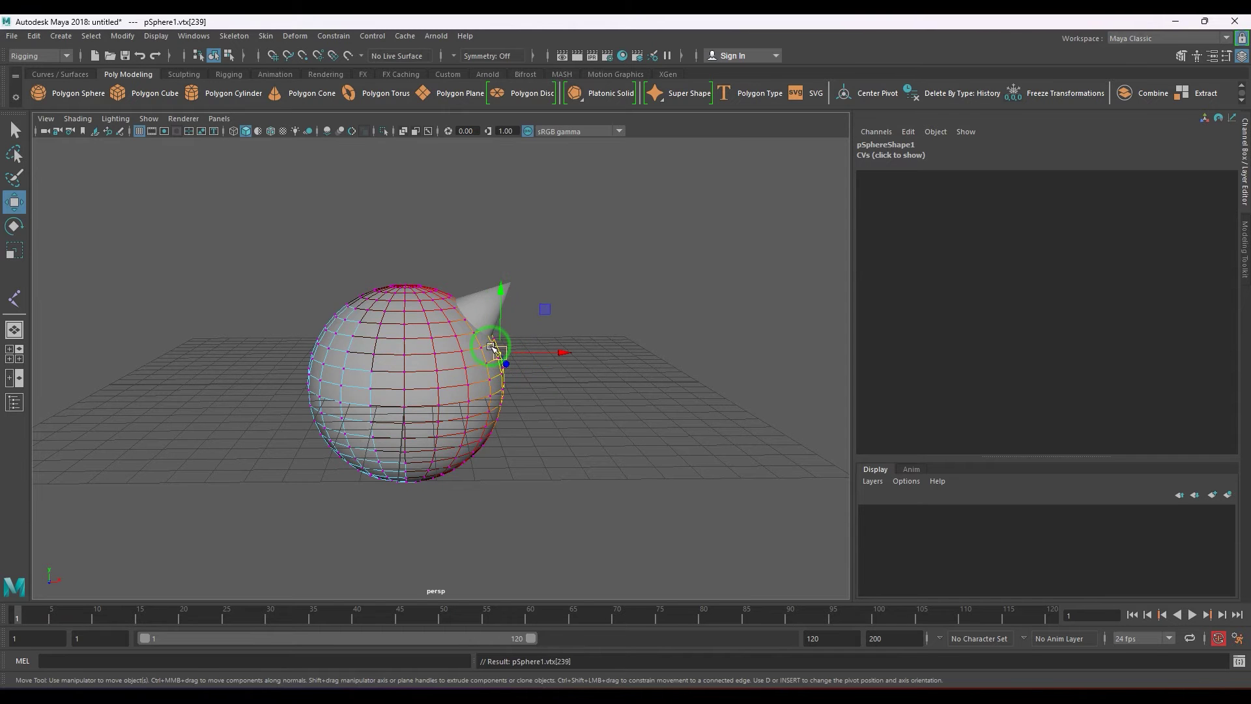
left_click(493, 349)
mouse_move(497, 343)
left_mouse_down()
mouse_move(519, 330)
mouse_move(470, 280)
mouse_move(536, 315)
mouse_move(539, 335)
mouse_move(539, 299)
mouse_move(500, 346)
mouse_move(452, 299)
mouse_move(517, 277)
mouse_move(463, 338)
mouse_move(470, 317)
mouse_move(419, 272)
mouse_move(545, 371)
mouse_move(515, 350)
left_mouse_up()
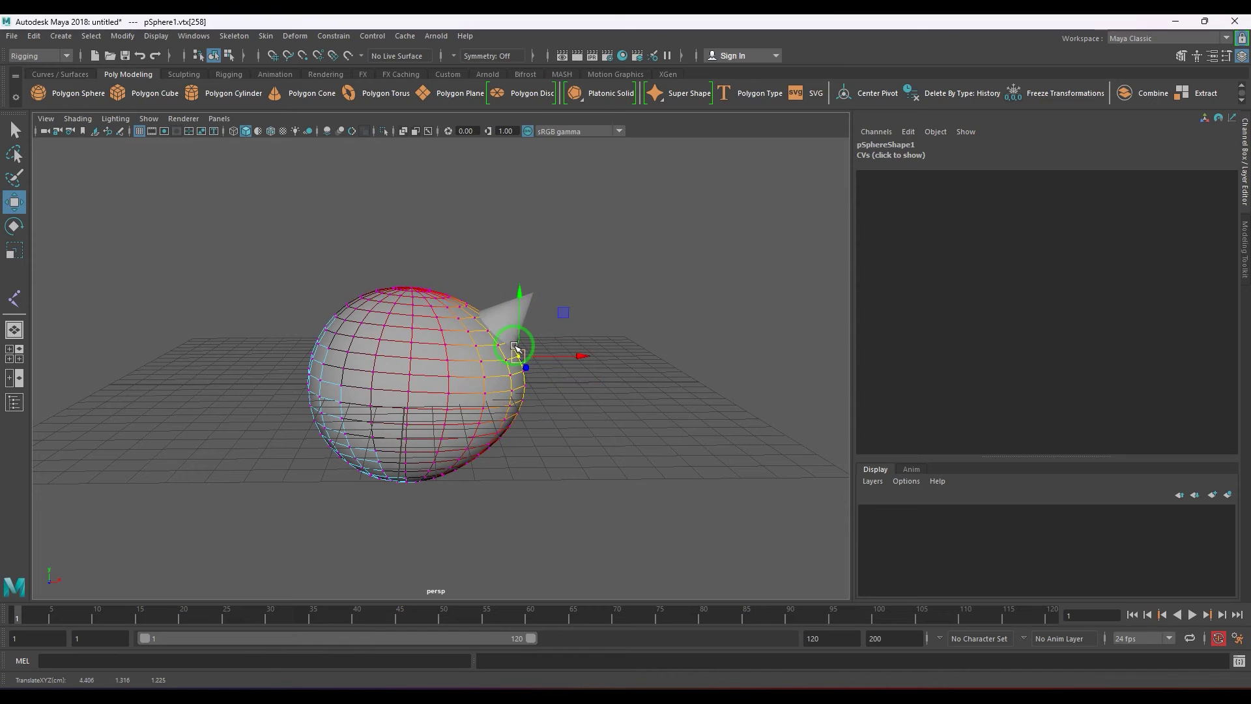
key("ctrl+z")
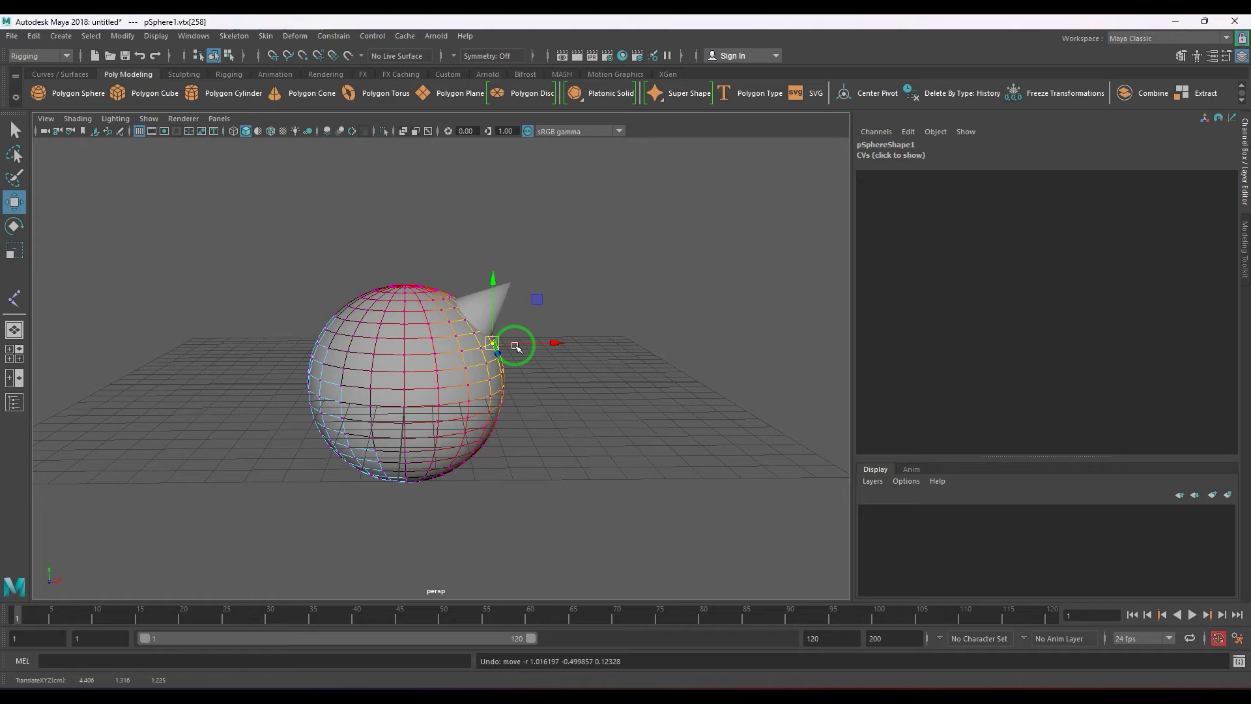
Step: Return the sphere to object mode, inspect the cone's Point On Poly constraint attributes and clear the selection
key("F8")
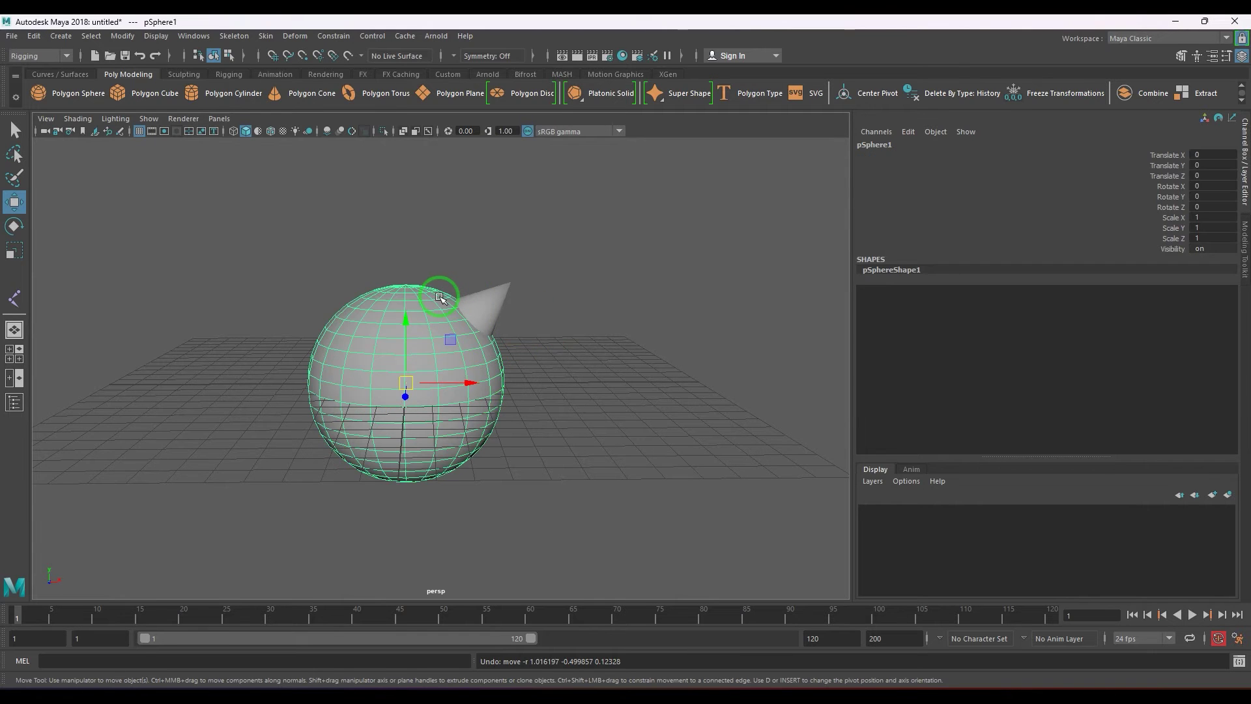
left_click_drag(483, 251, 524, 312)
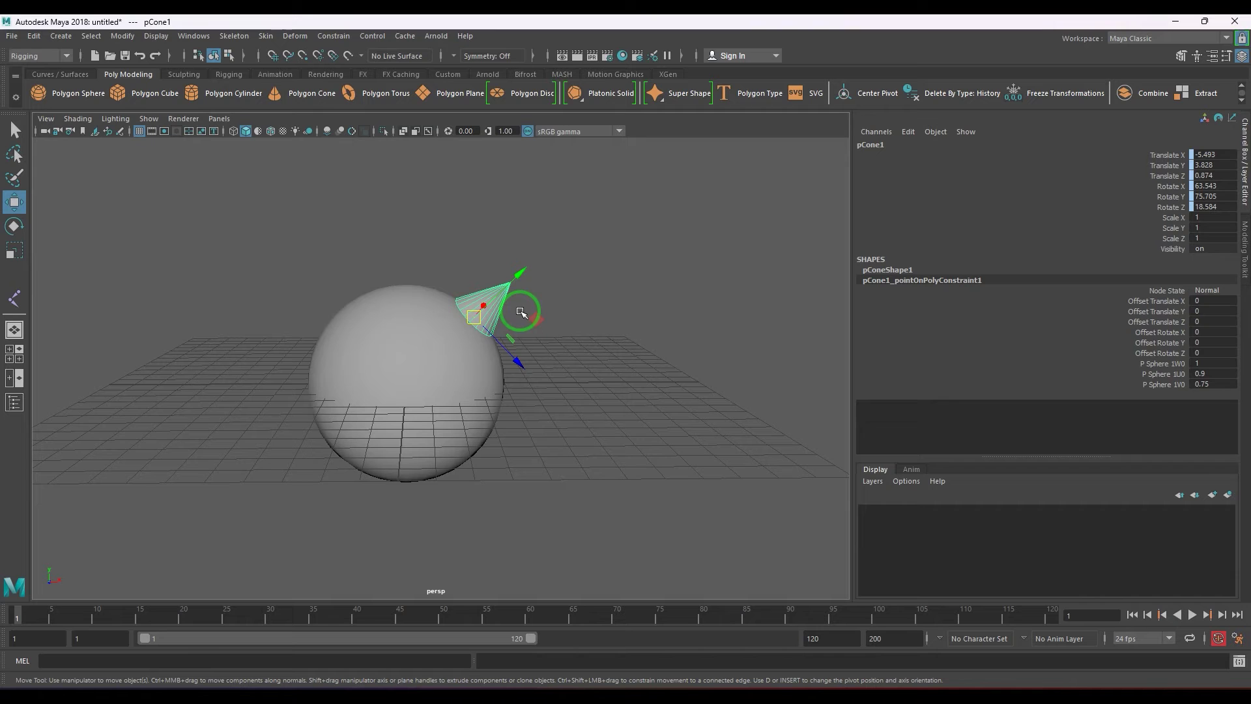
left_click(235, 335)
Step: Create a locator and move it along X to about -9.1, outside the sphere
left_click_drag(234, 335, 163, 228, "alt")
left_click(60, 36)
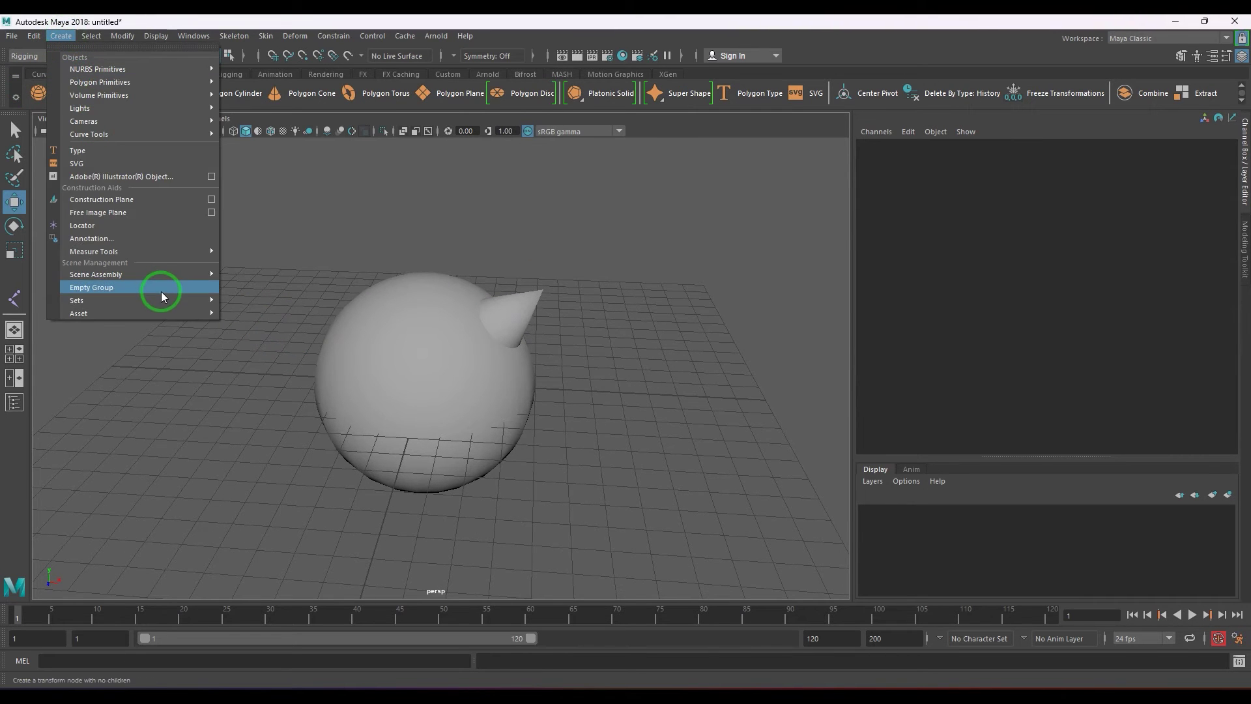
left_click(163, 224)
left_click_drag(488, 383, 255, 352)
middle_click_drag(262, 352, 324, 352, "alt")
left_click_drag(324, 351, 417, 341, "alt")
Step: Attach the locator to a vertex on the near upper side of the sphere with a Point On Poly constraint, with soft selection off
left_click(458, 346)
right_click_drag(480, 345, 433, 334)
left_click(434, 332)
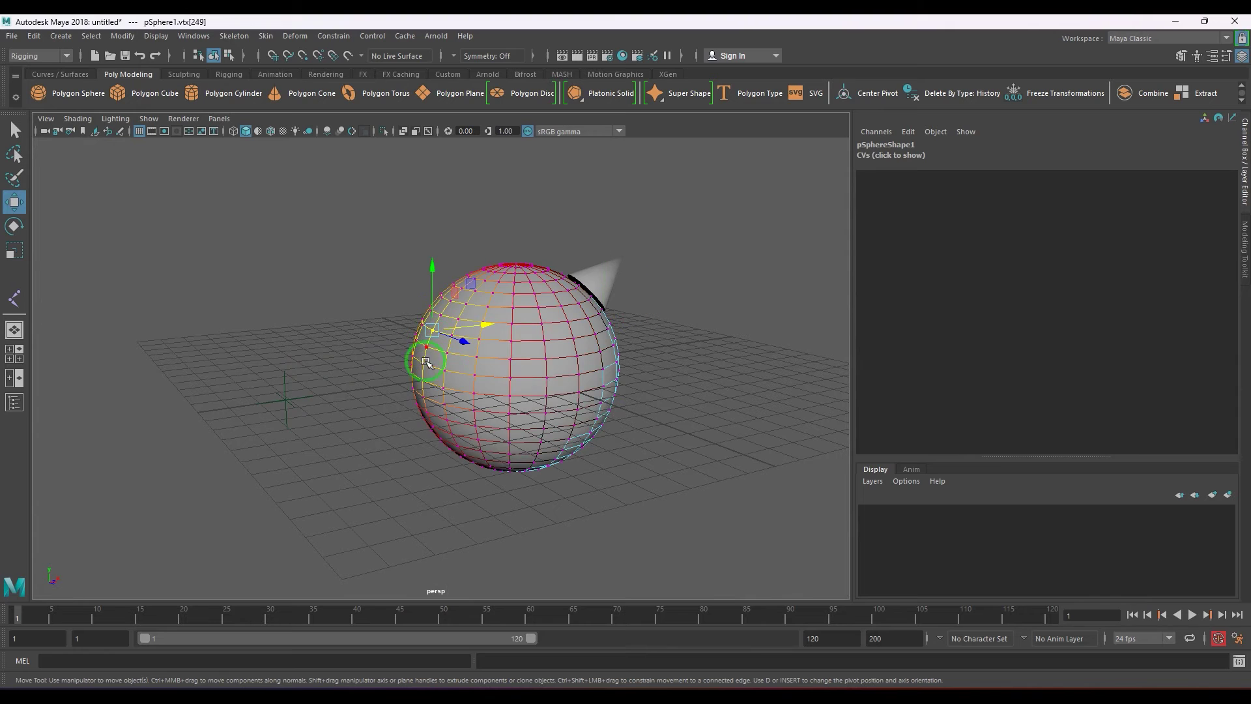
key("b")
left_click_drag(264, 390, 312, 450, "shift")
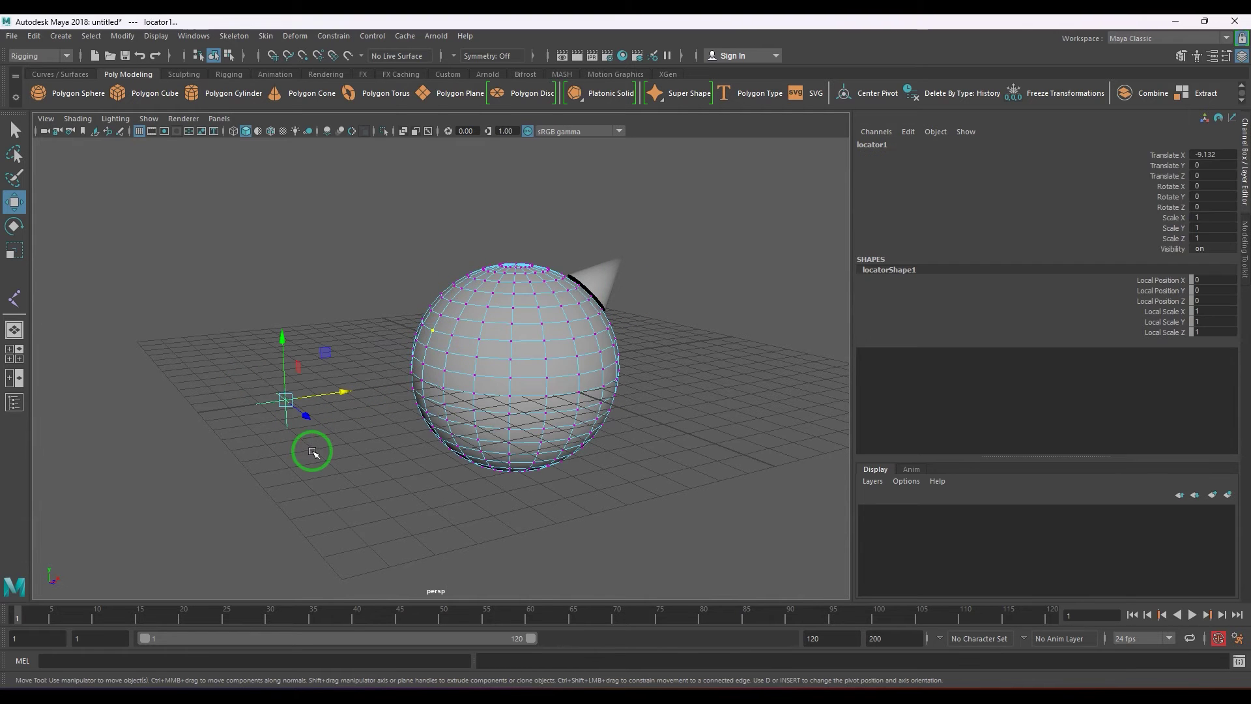
left_click(338, 36)
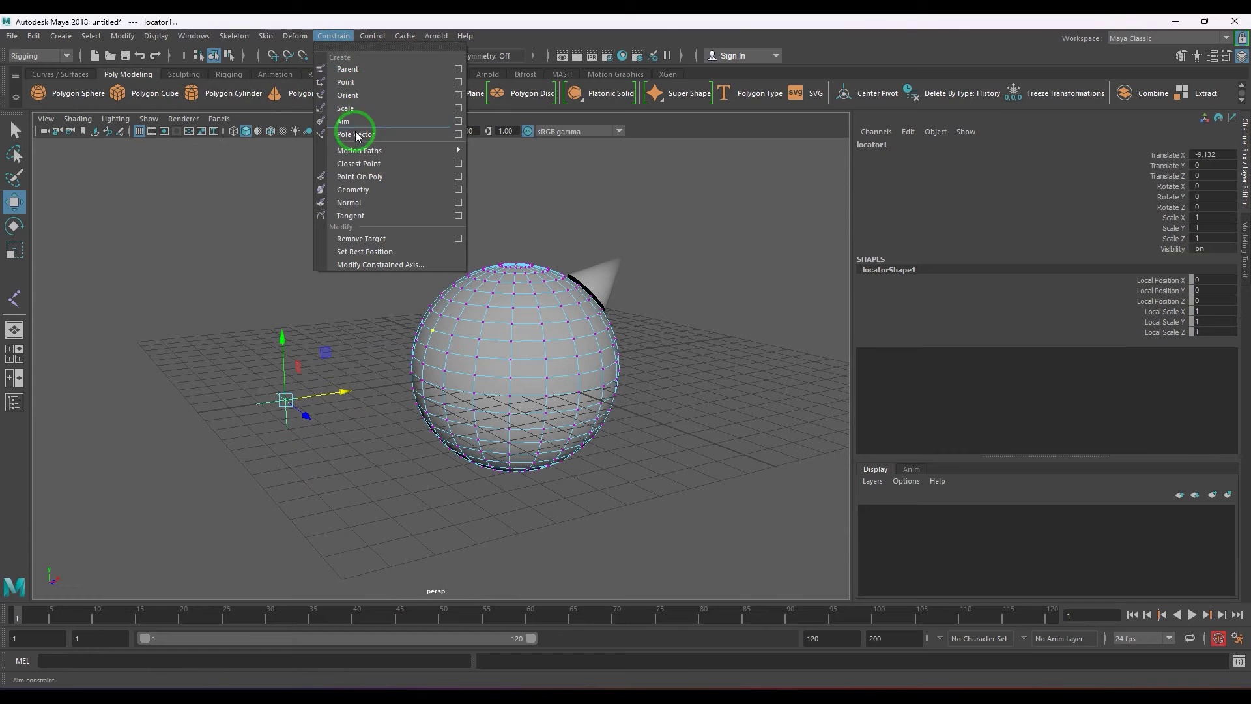
left_click(358, 176)
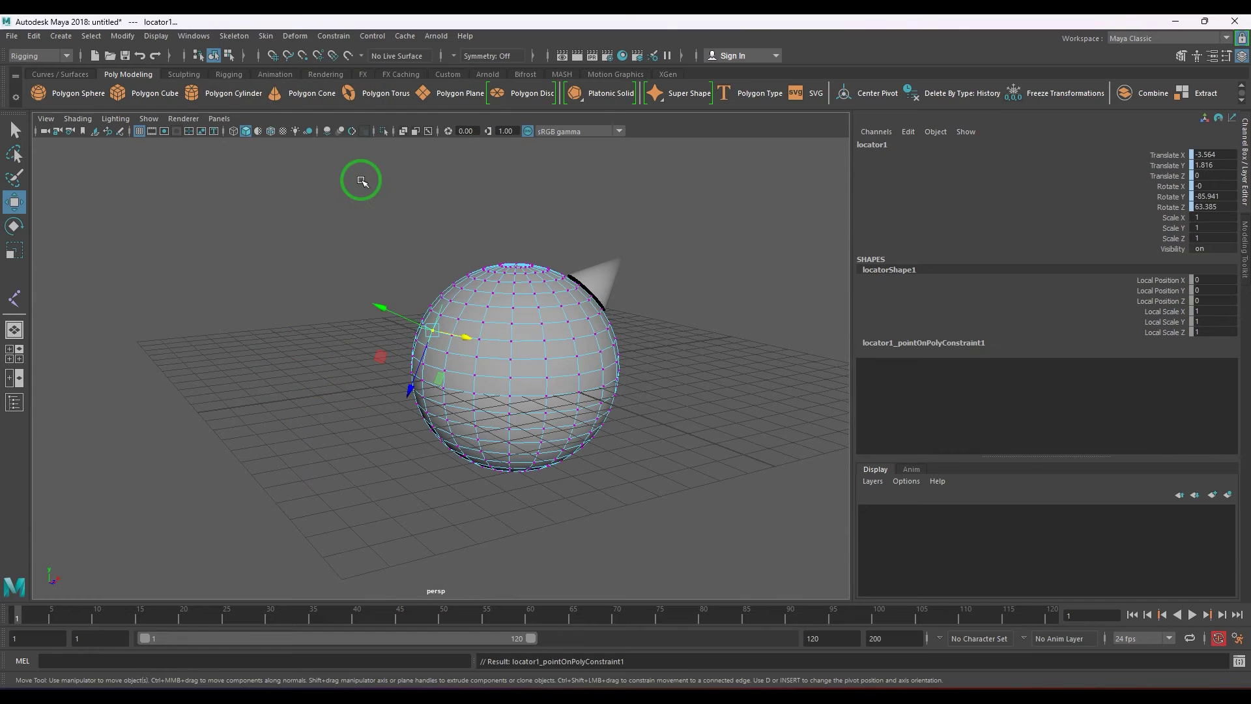
left_click(662, 371)
Step: Create an empty group and move it along X to about -7.9, outside the sphere
left_click_drag(551, 399, 503, 406, "alt")
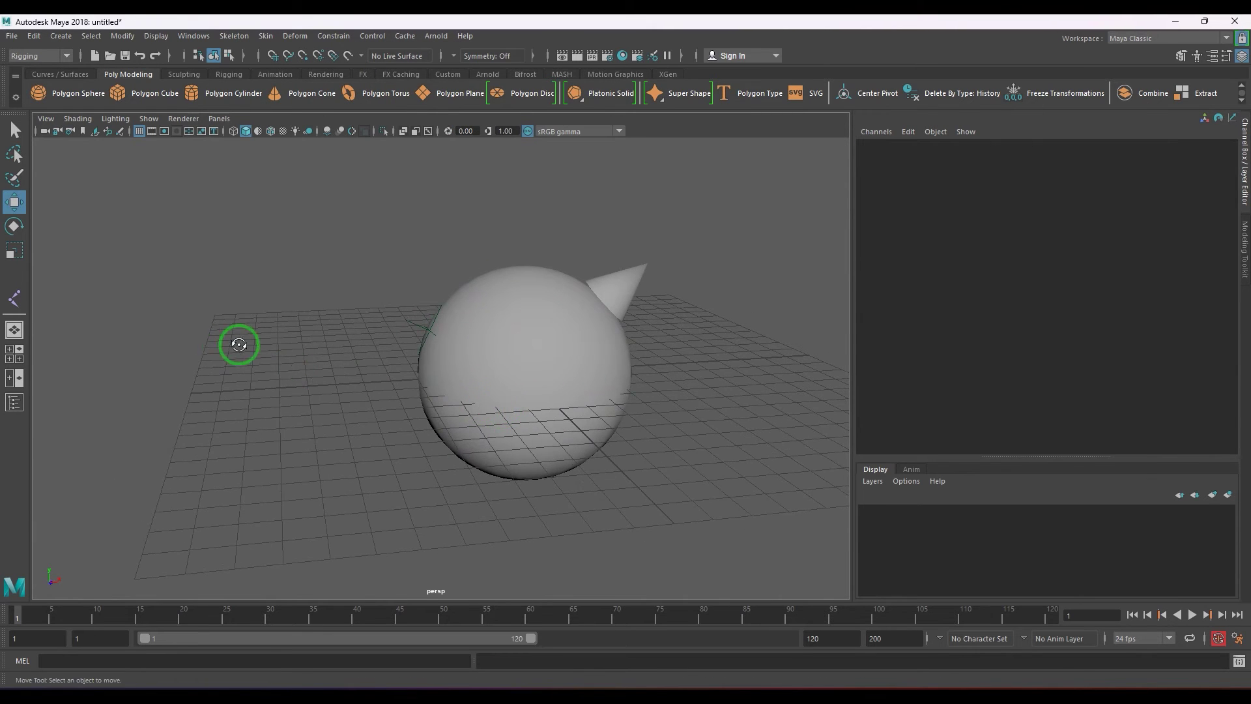
left_click_drag(237, 344, 253, 349, "alt")
left_click(61, 36)
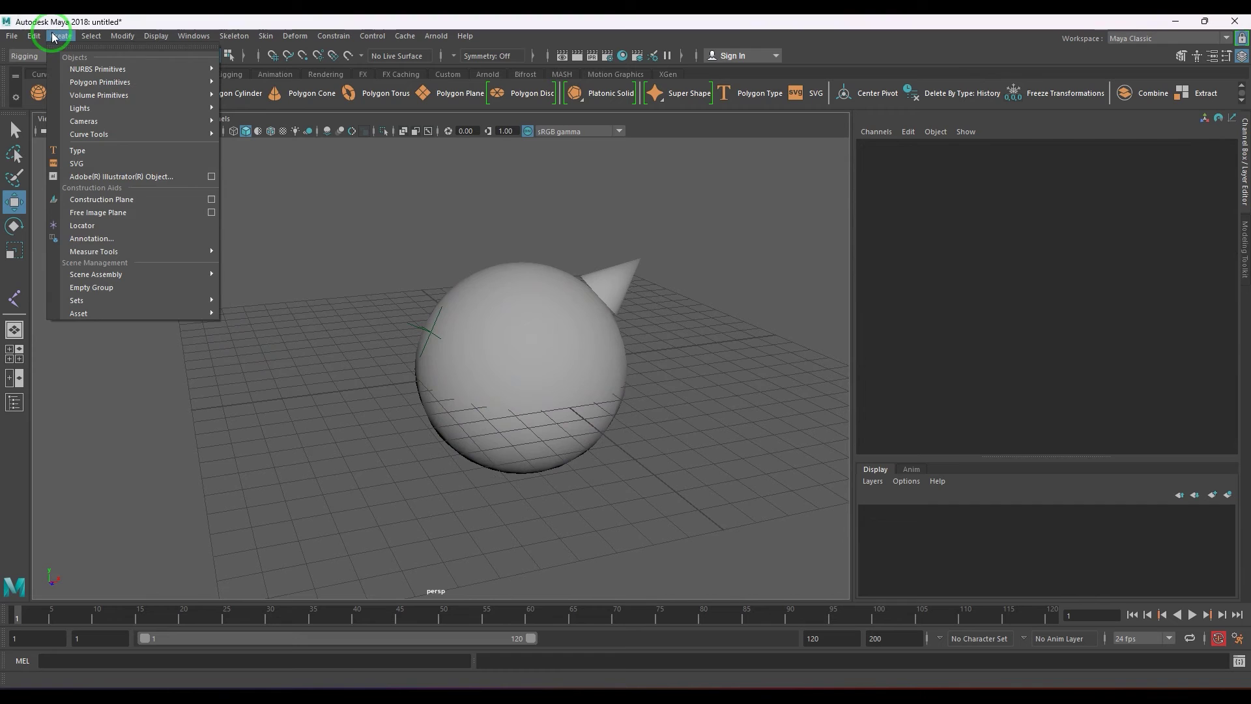
left_click(116, 289)
left_click_drag(551, 362, 328, 418)
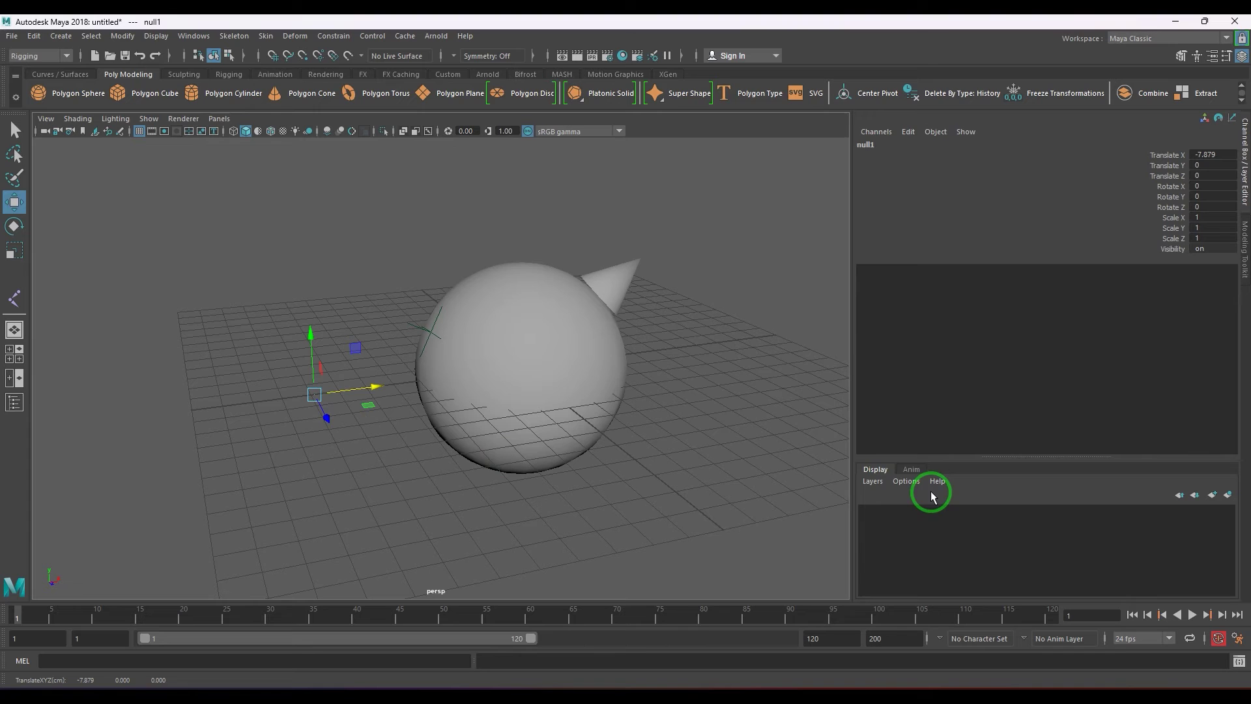
Step: Turn the empty group's Display Handle on and off again in its display attributes
key("ctrl+a")
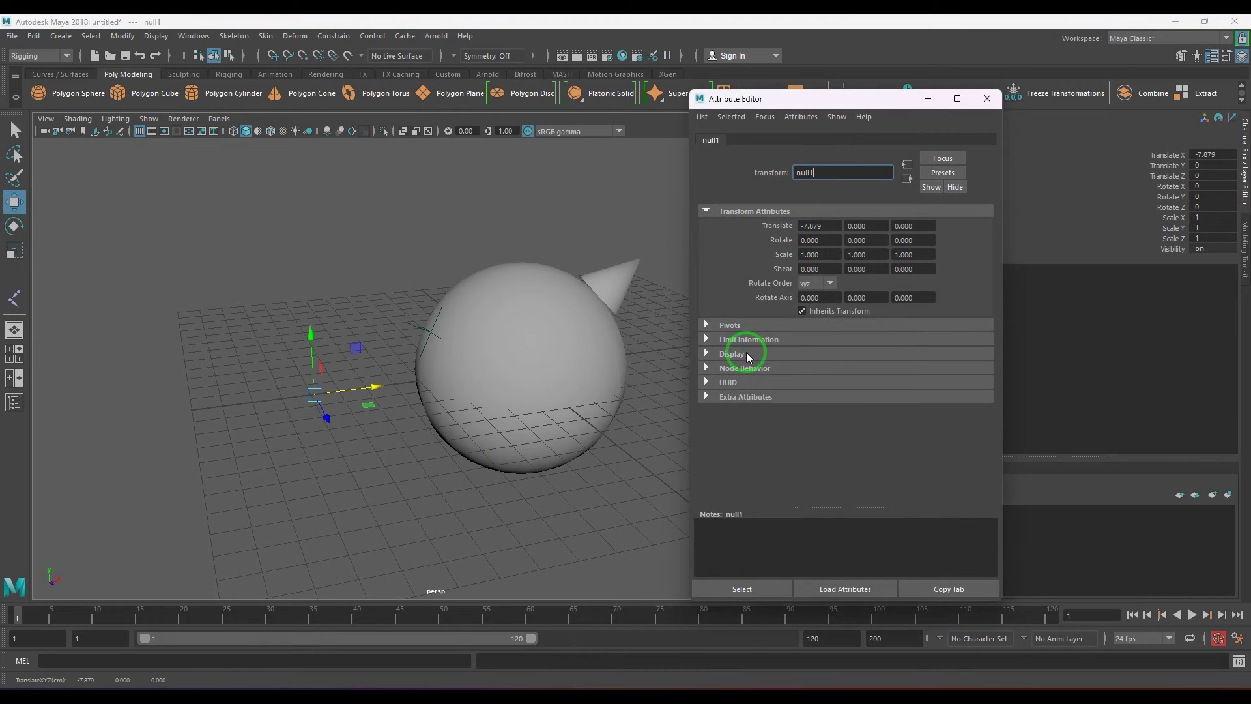
left_click(746, 354)
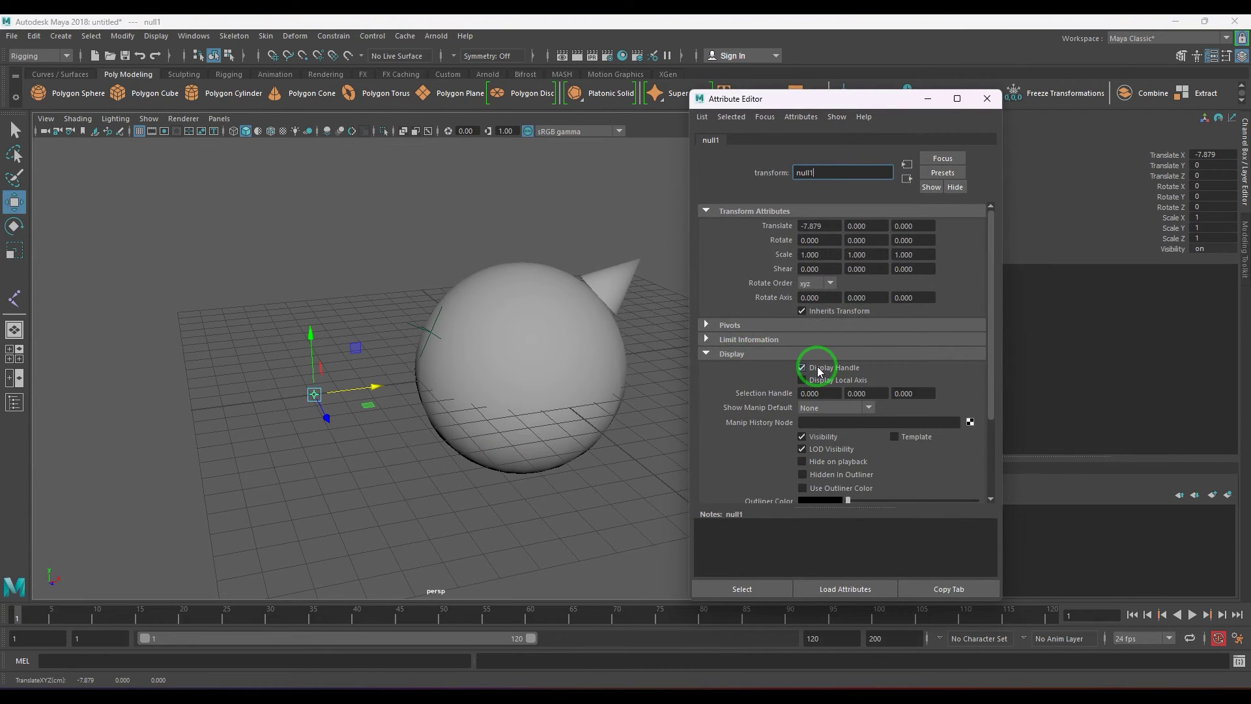
scroll(823, 371, "down", 4)
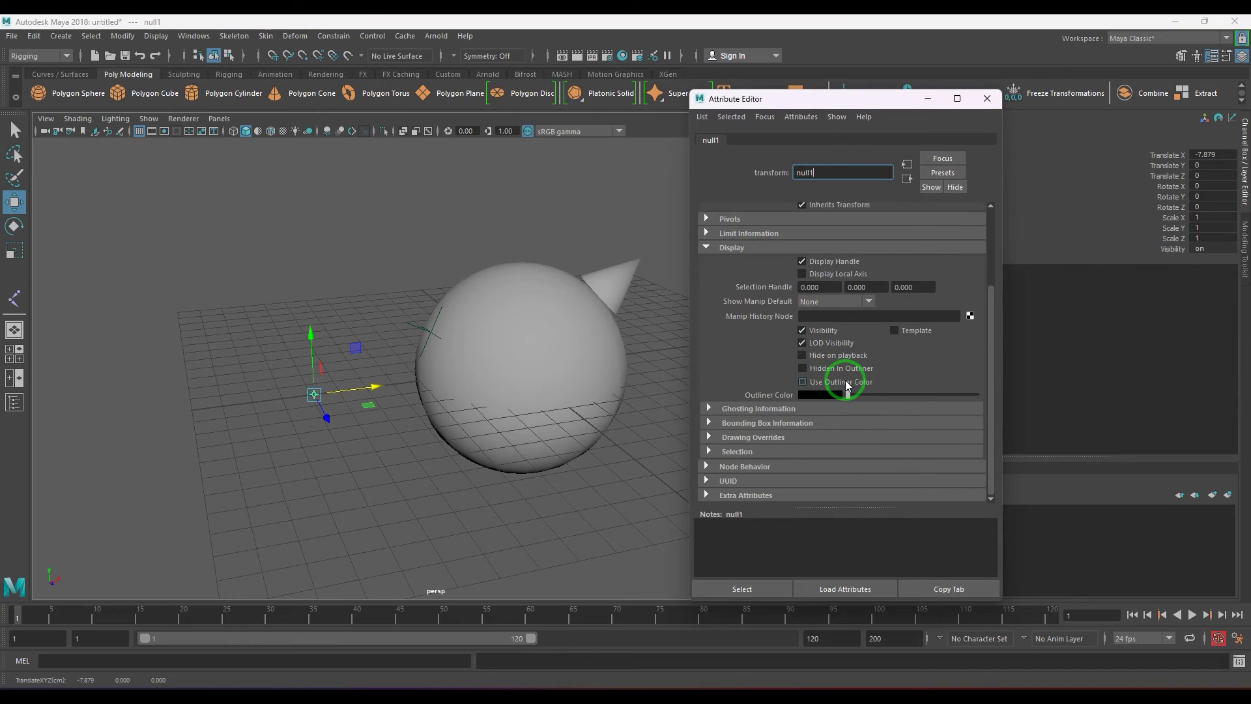
left_click(836, 261)
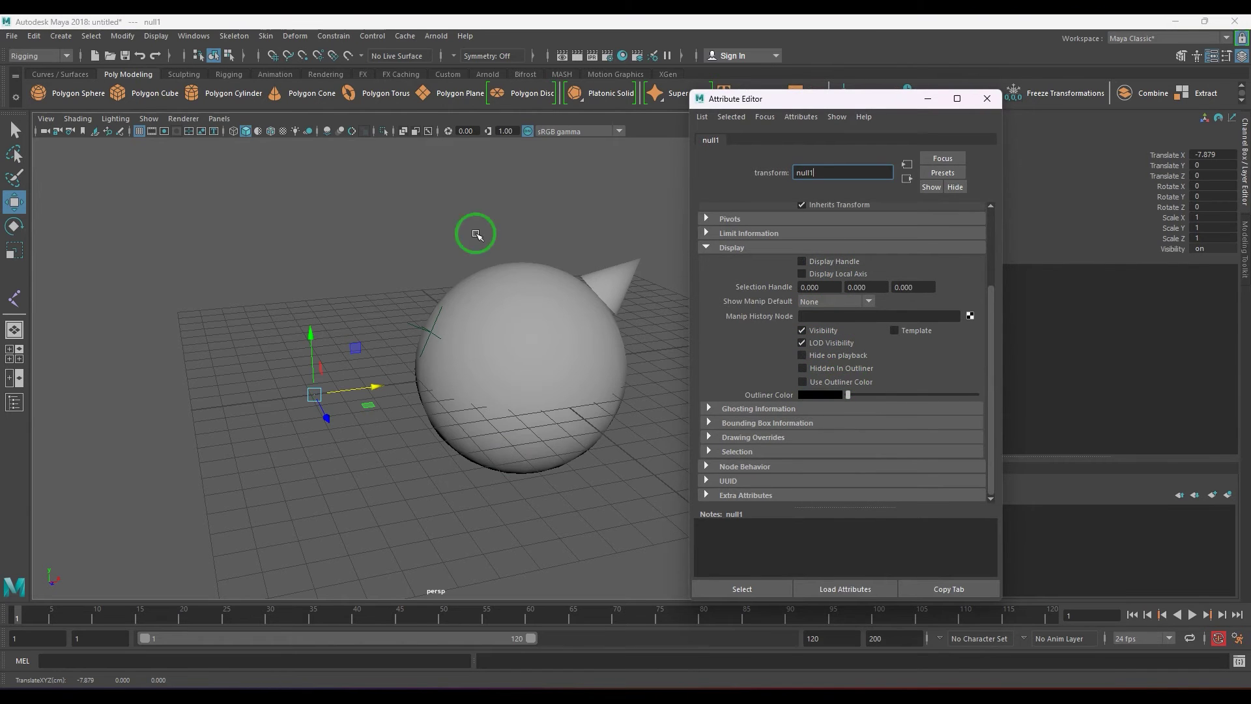
Step: Show the empty group's selection handle through Transform Display, close the Attribute Editor and select the group by its handle
left_click(157, 36)
mouse_move(248, 187)
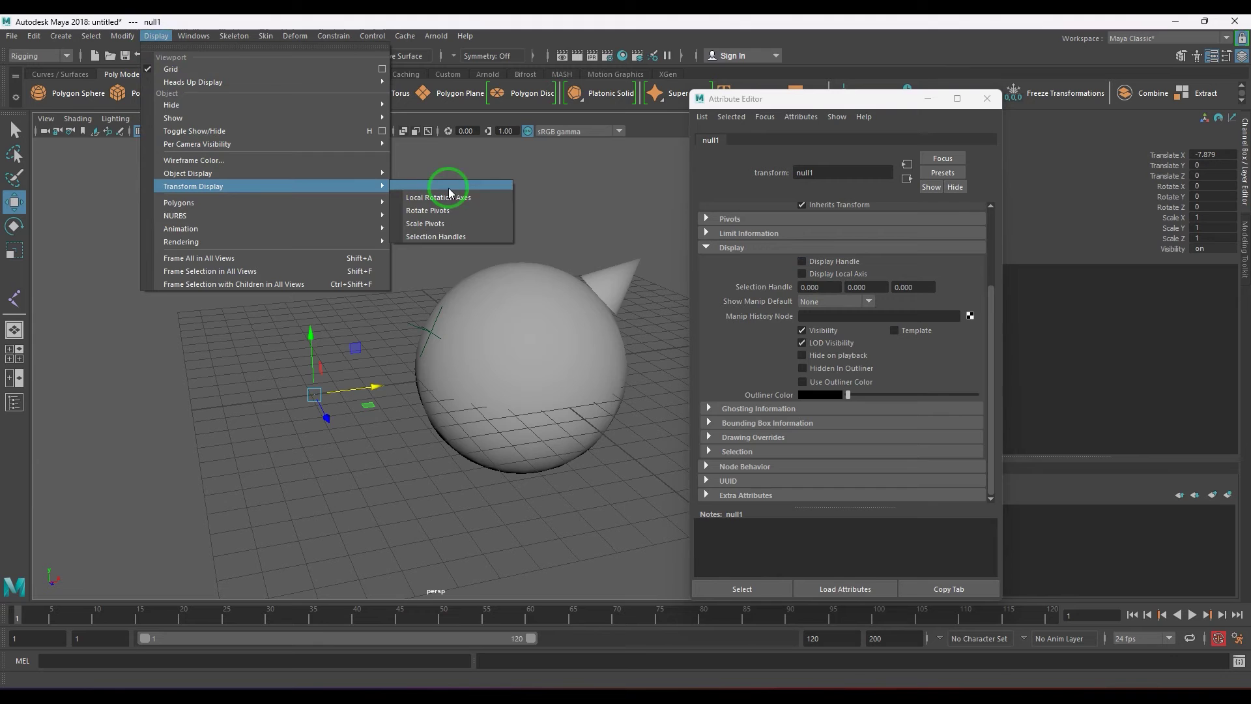
left_click(434, 235)
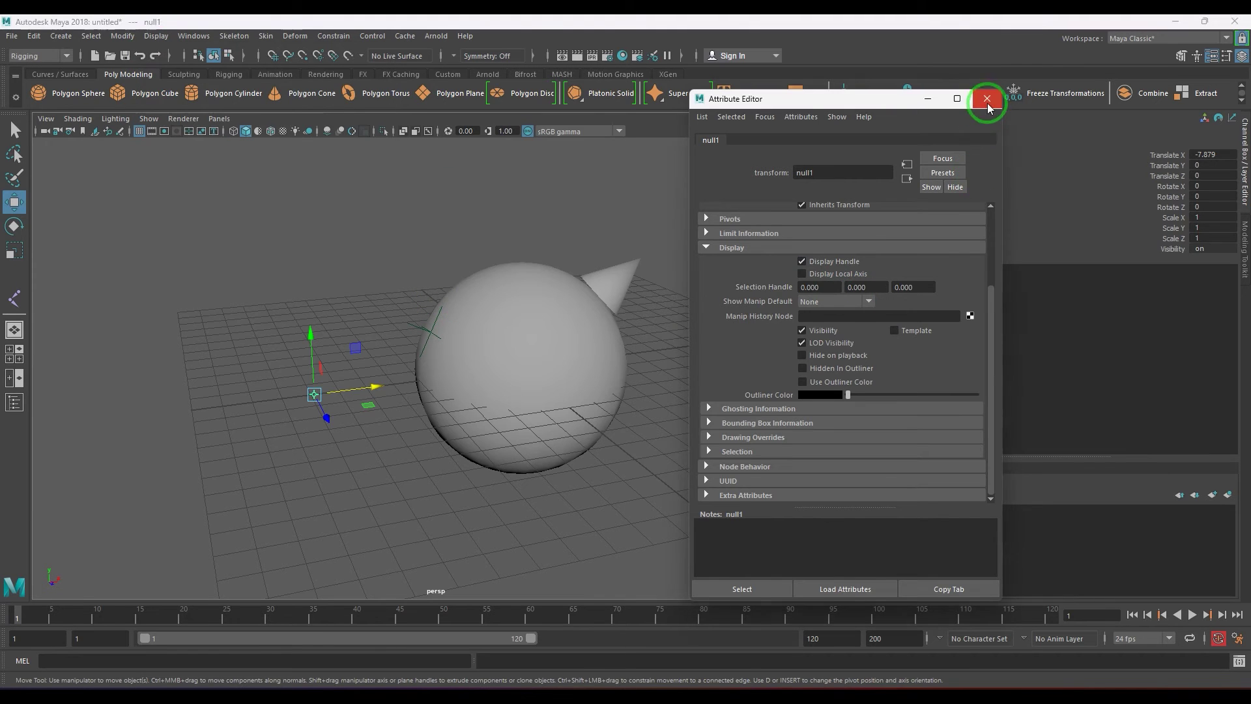
left_click(987, 99)
left_click_drag(283, 357, 333, 438)
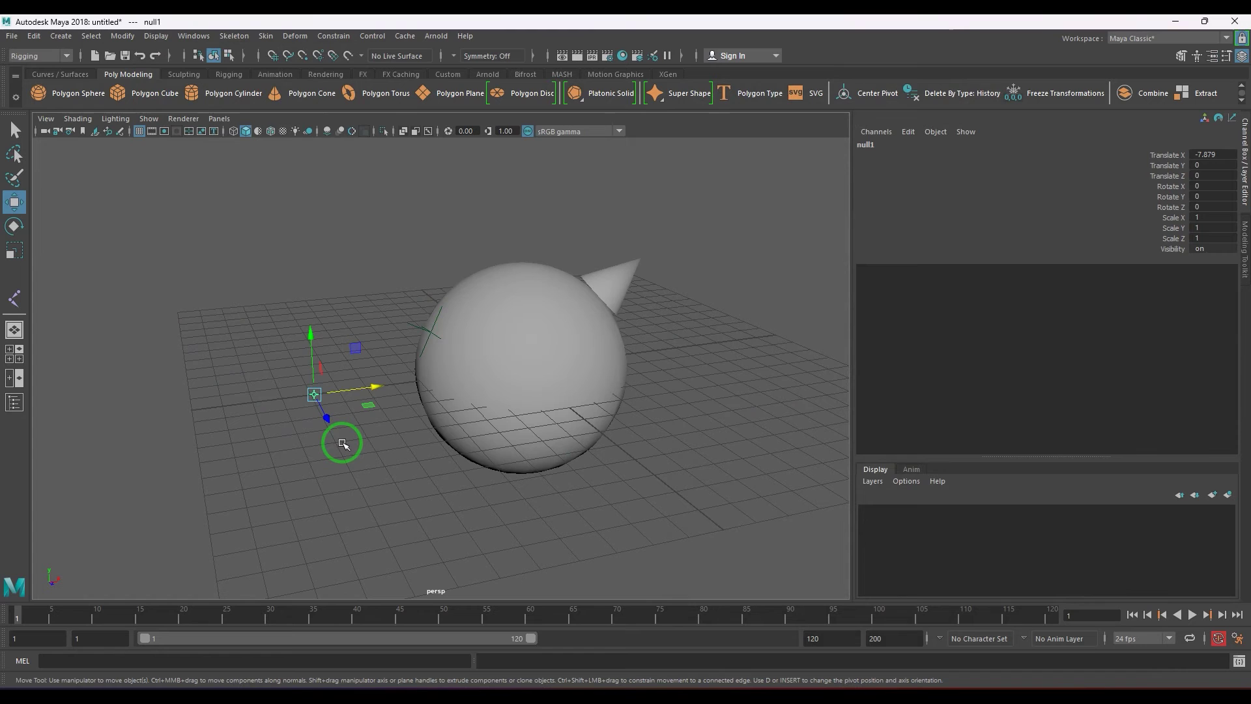
left_click_drag(271, 329, 360, 455)
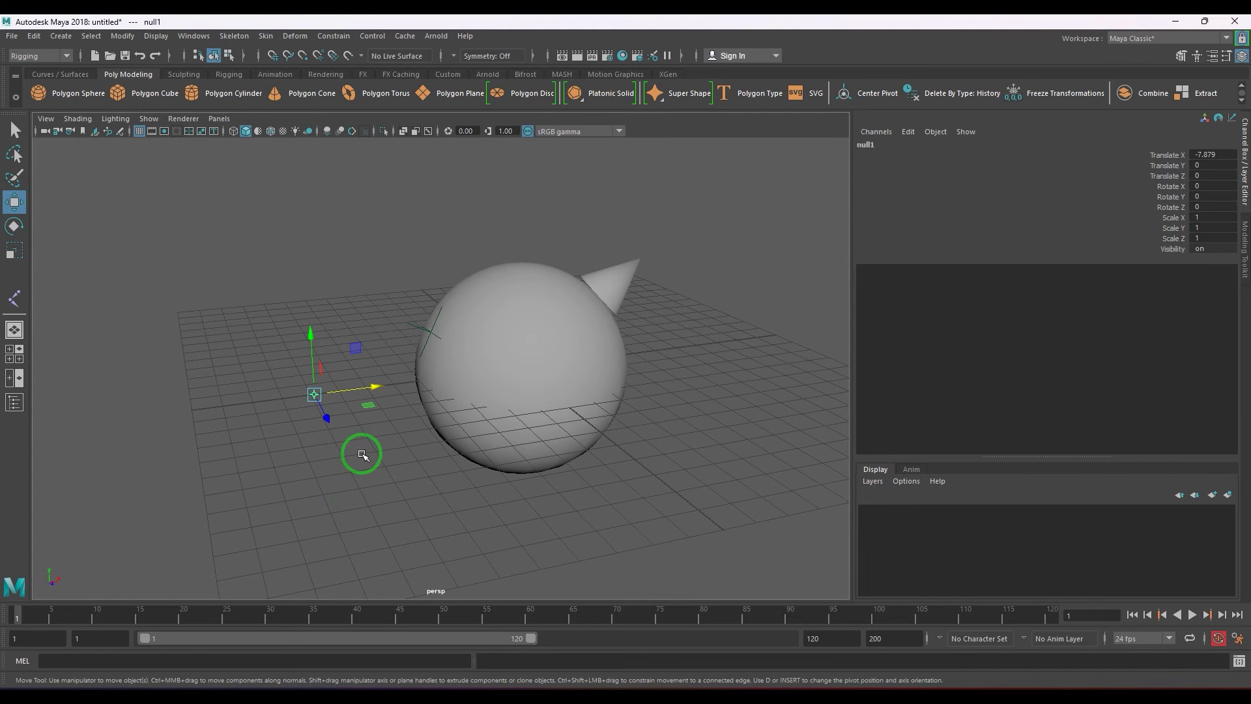
Step: Attach the empty group to an upper front vertex of the sphere below the cone with a Point On Poly constraint
left_click(519, 391)
key("F9")
left_click(569, 369)
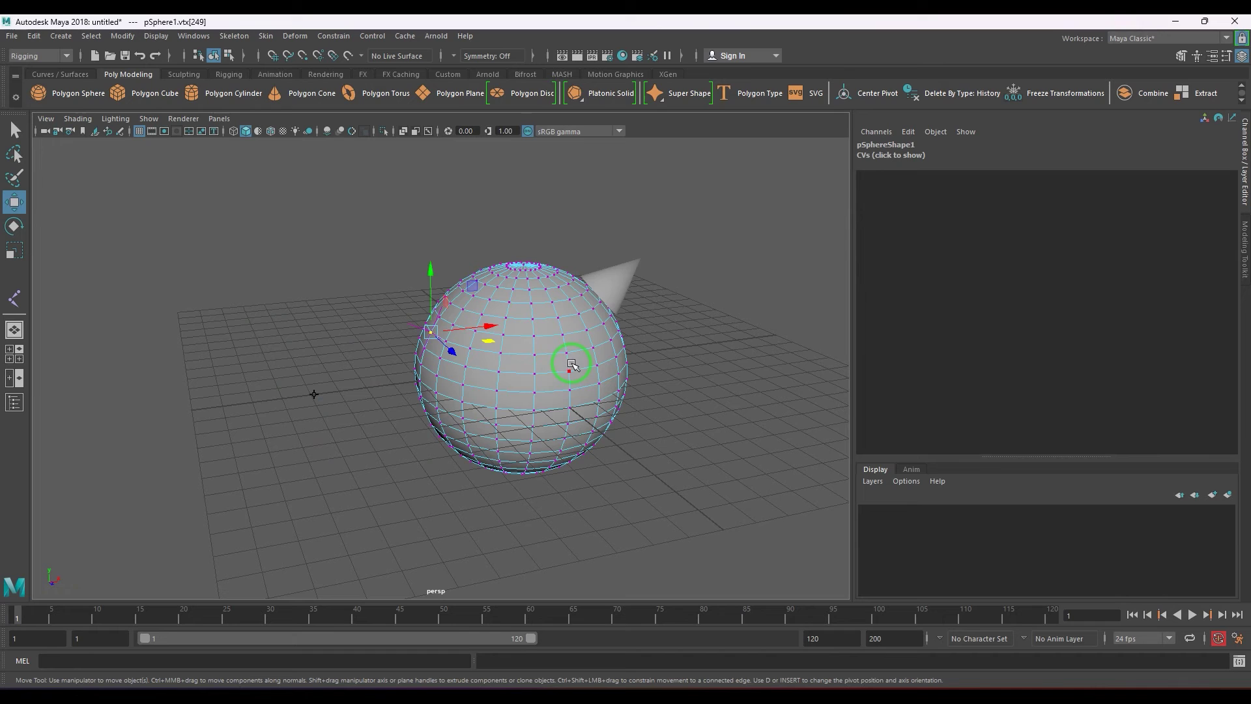
left_click_drag(299, 380, 329, 427)
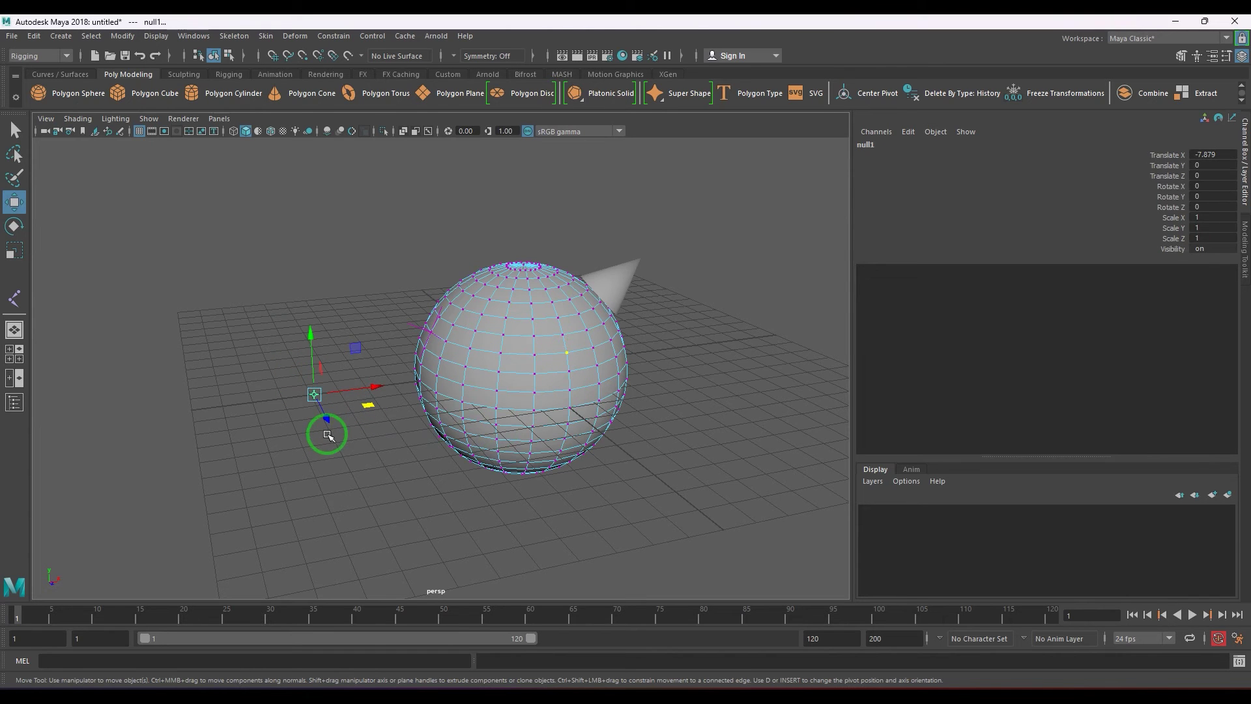
left_click(333, 36)
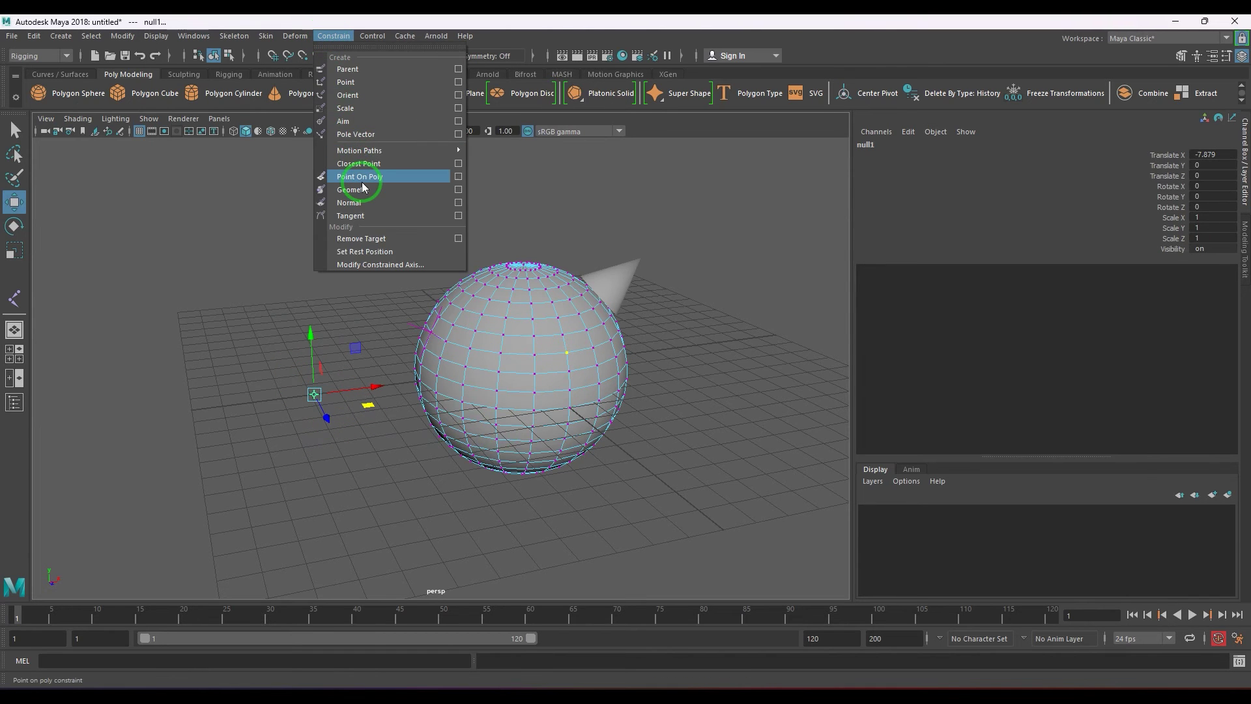
left_click(363, 182)
left_click(360, 432)
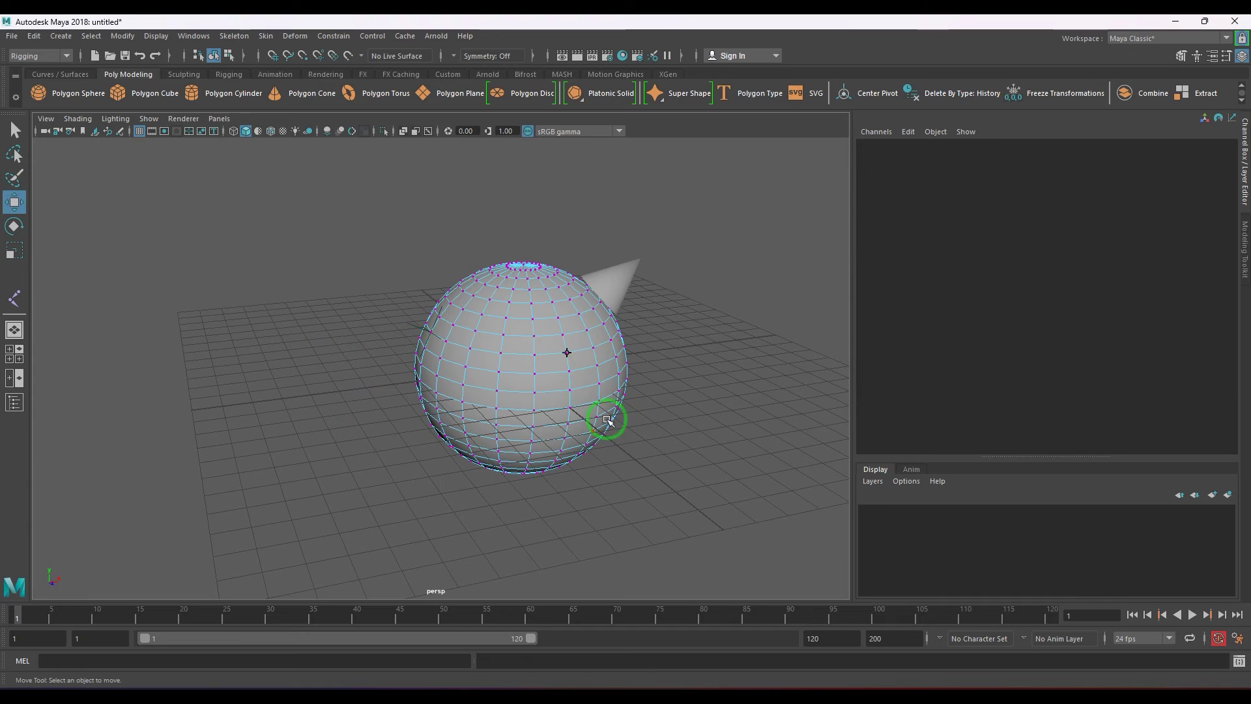
Step: Return the sphere to object mode and hide the constrained empty group's selection handle
left_click(604, 402)
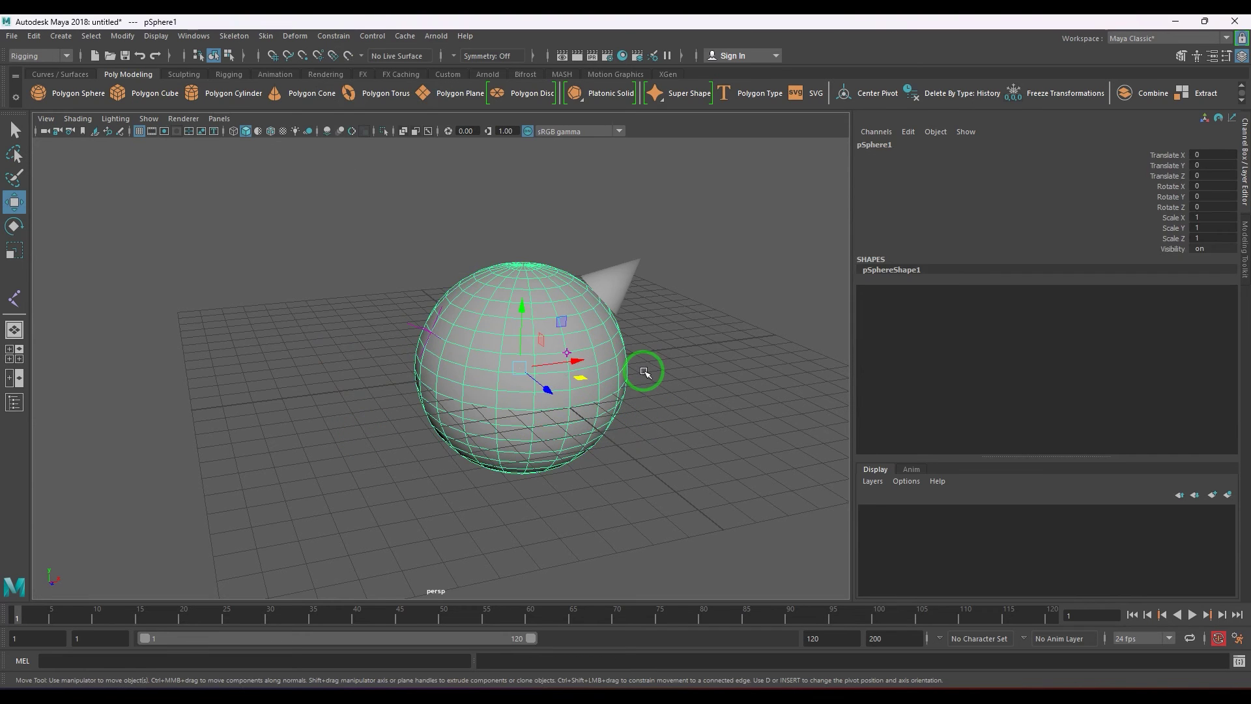
left_click(655, 390)
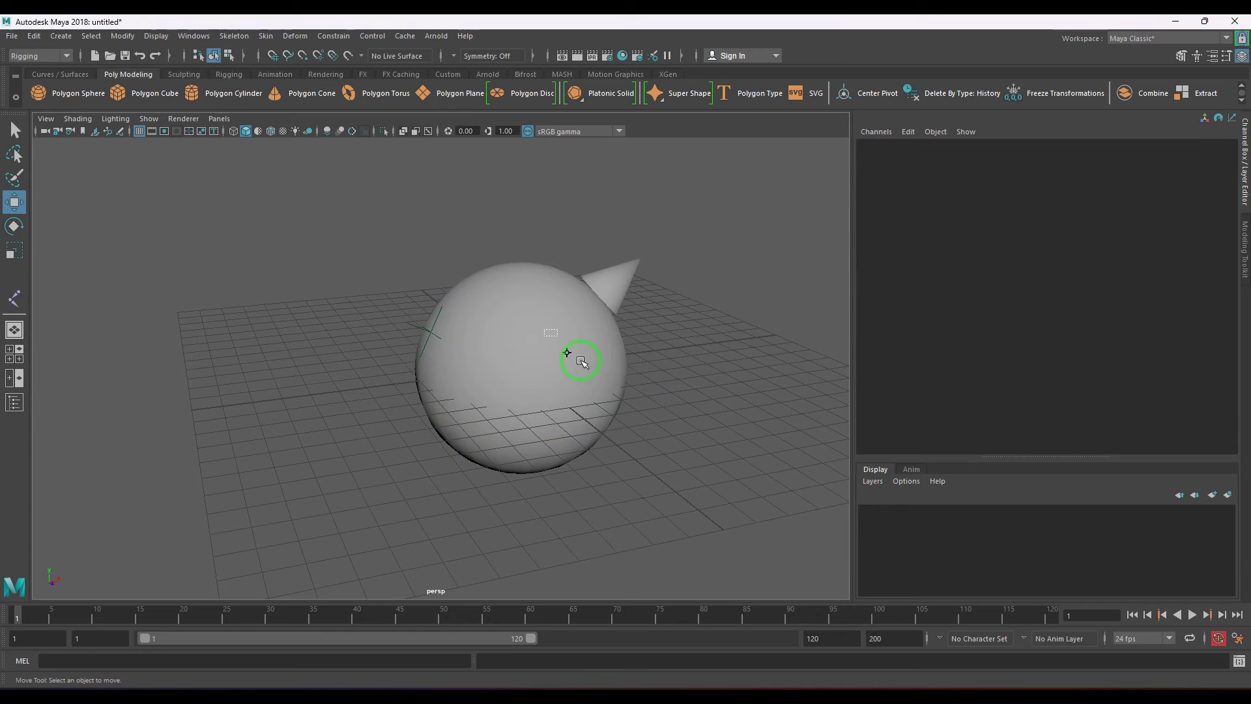
left_click(567, 352)
left_click(156, 35)
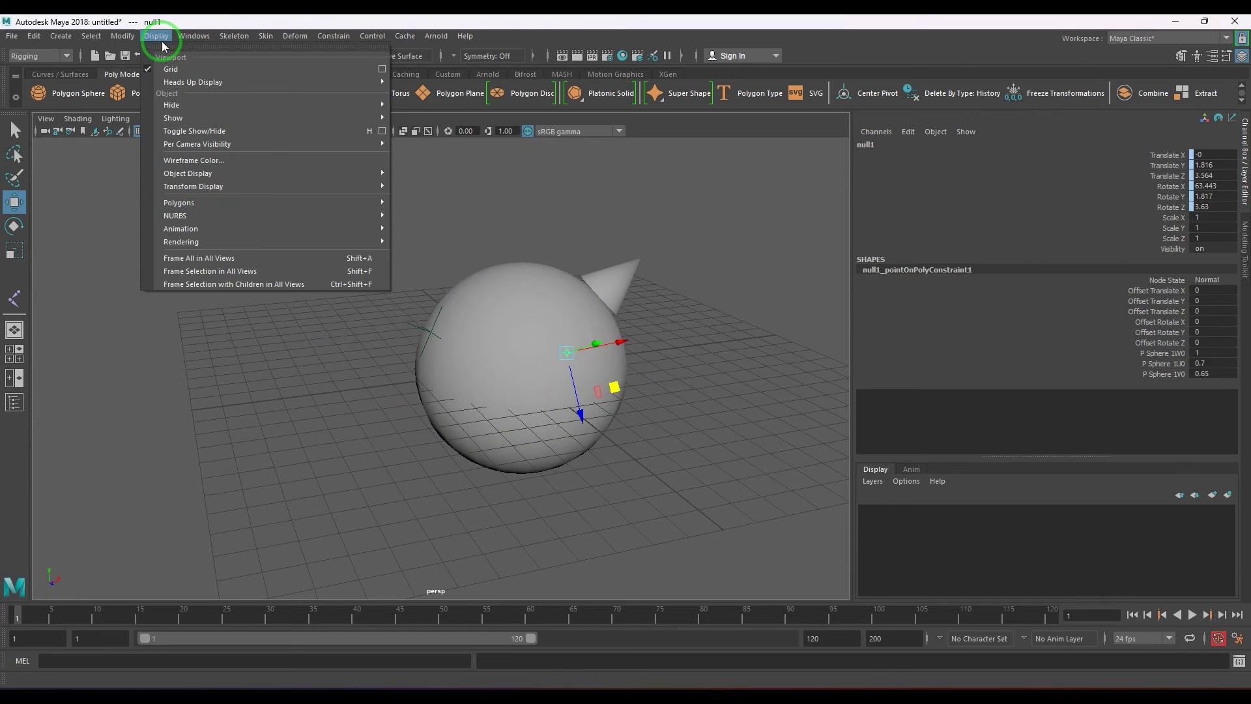
mouse_move(264, 187)
left_click(443, 239)
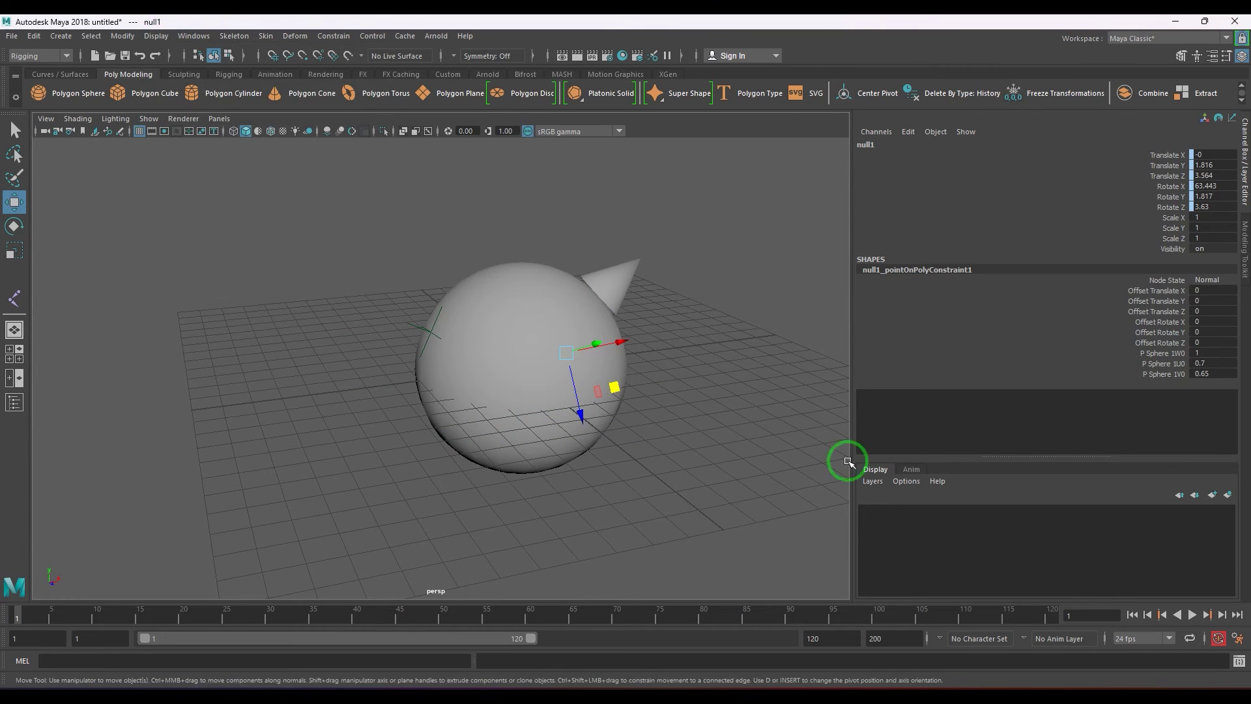
left_click(686, 502)
Step: Open the Outliner, select the empty group there and examine where it sits on the sphere
left_click_drag(623, 443, 670, 436, "alt")
left_click(194, 36)
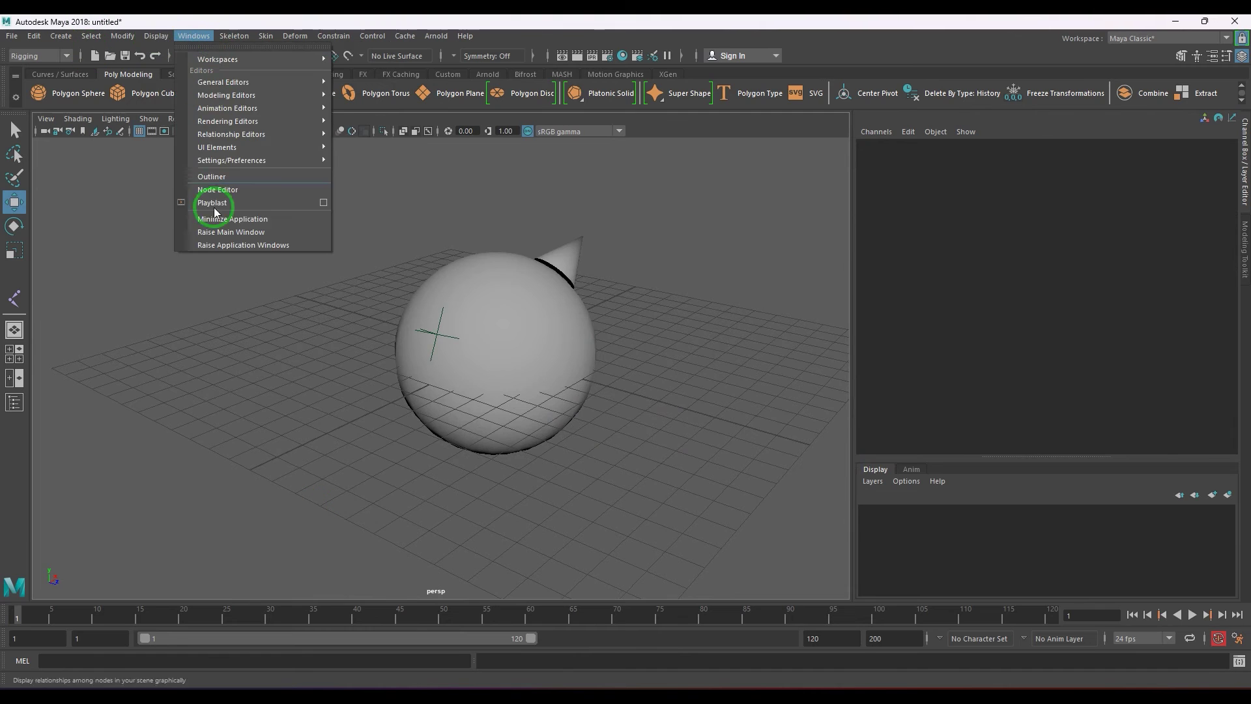
left_click(218, 190)
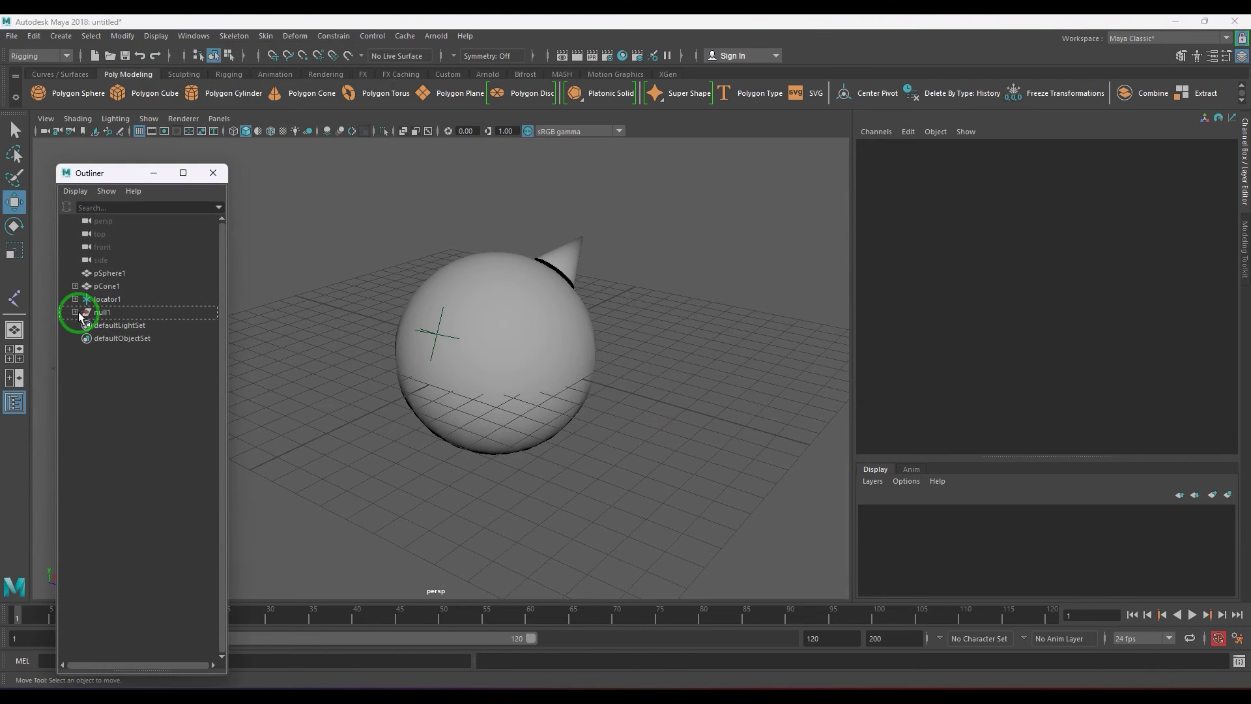
left_click(99, 312)
scroll(625, 335, "up", 2)
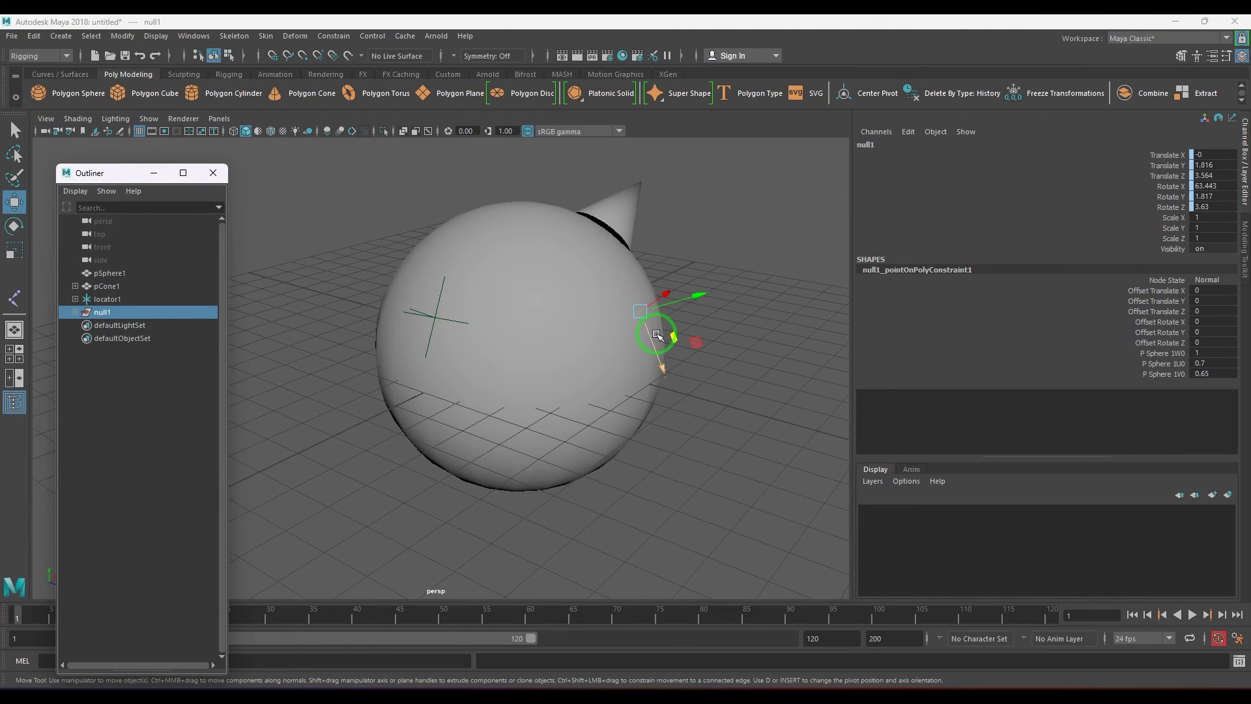
scroll(512, 355, "down", 3)
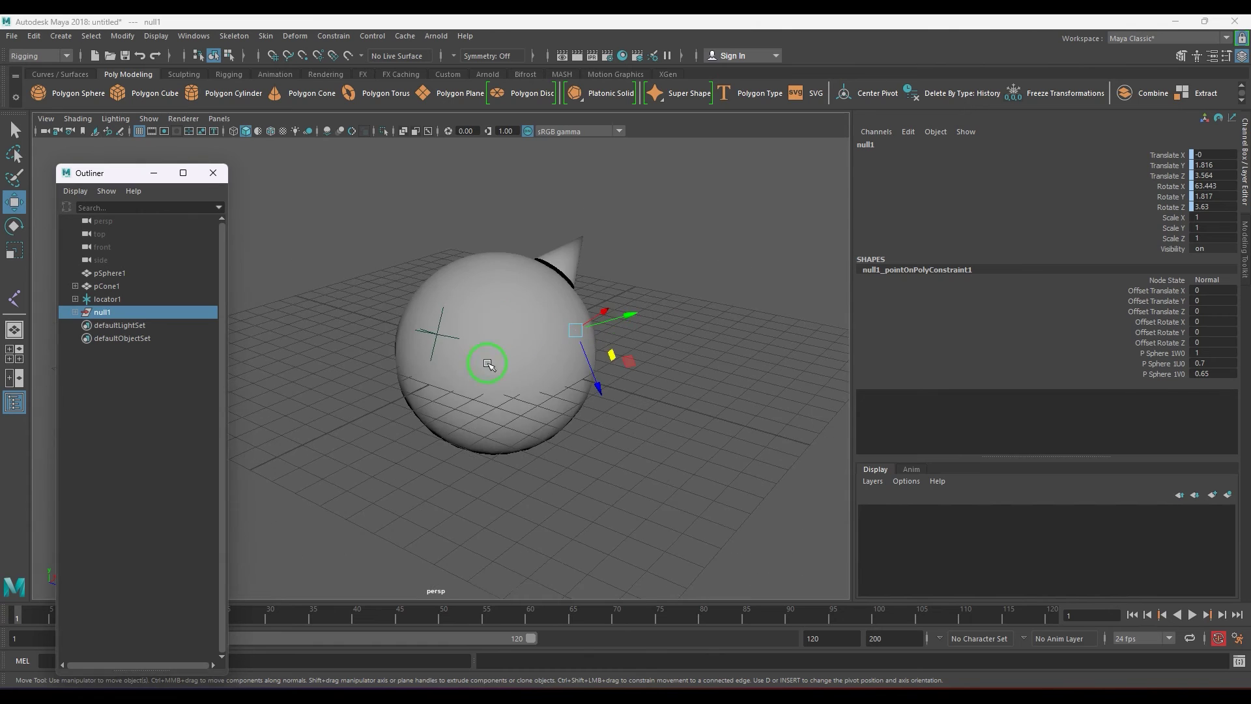
Step: Create a single joint on the grid beside the sphere at Z -9
left_click_drag(489, 363, 666, 361, "alt")
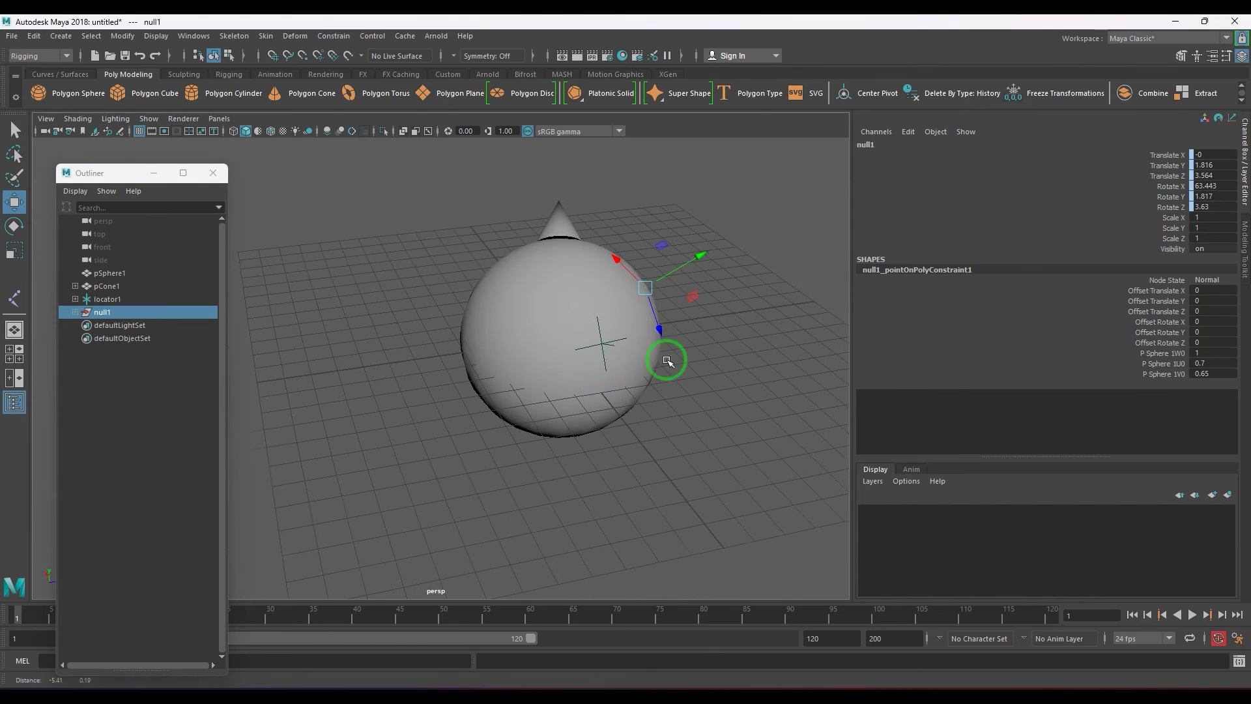
left_click(234, 36)
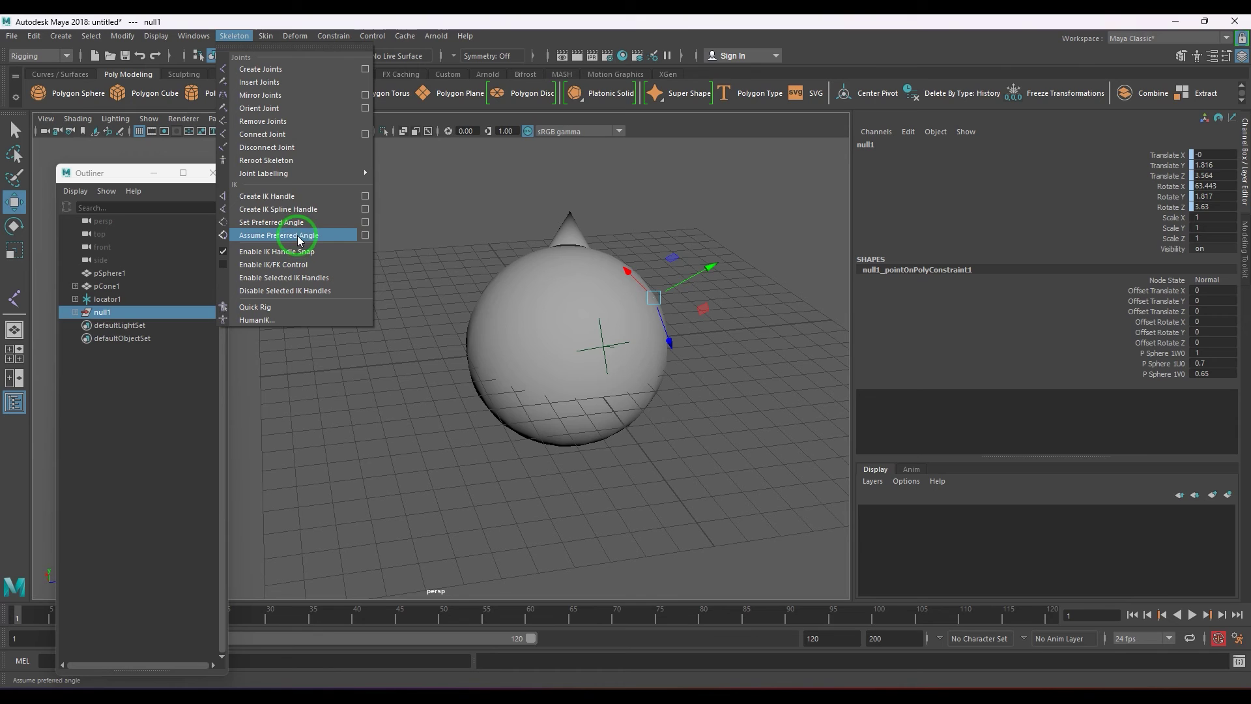
left_click(326, 69)
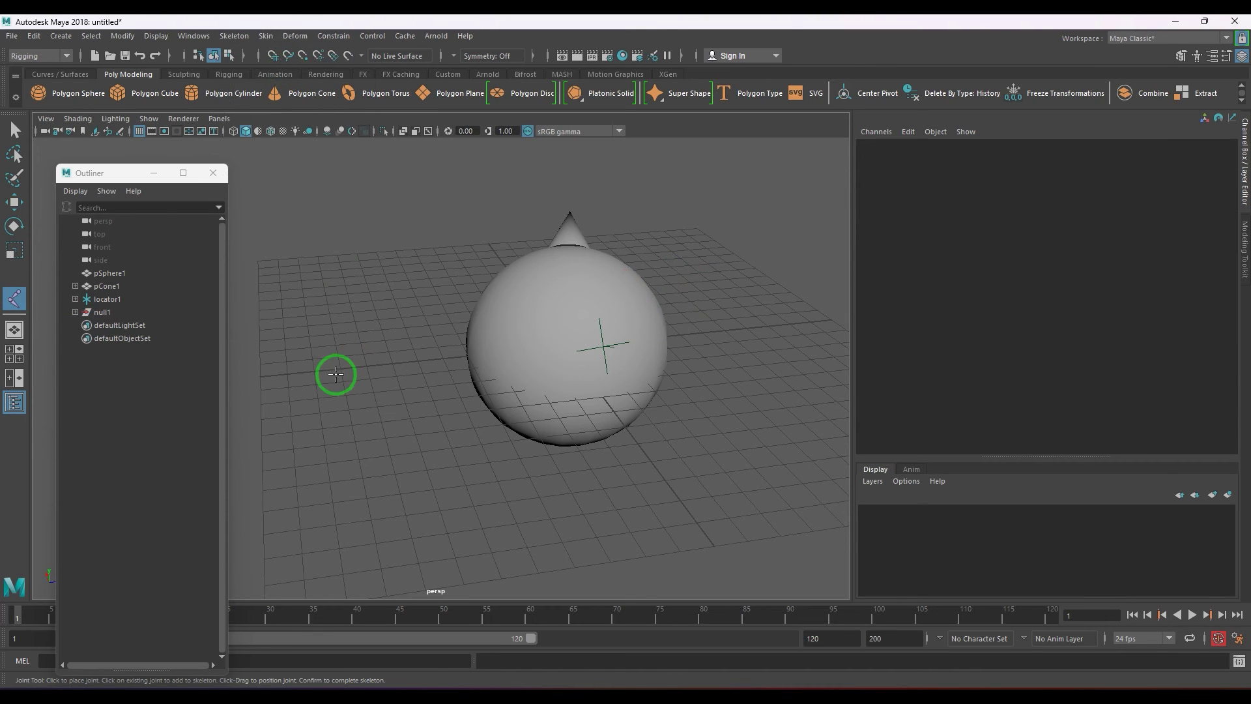
left_click(339, 368)
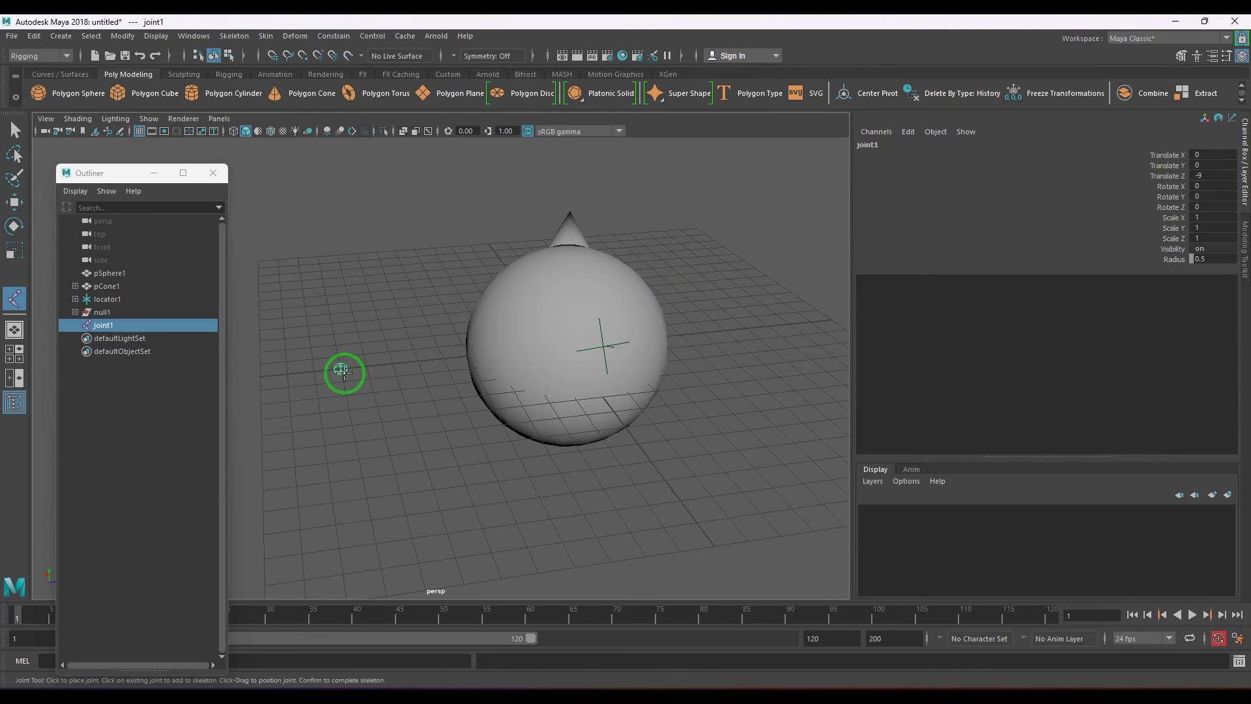
key("Return")
Step: Attach the joint to an upper sphere vertex on its side with a Point On Poly constraint
left_click(540, 340)
right_click_drag(538, 338, 456, 312)
left_click(488, 301)
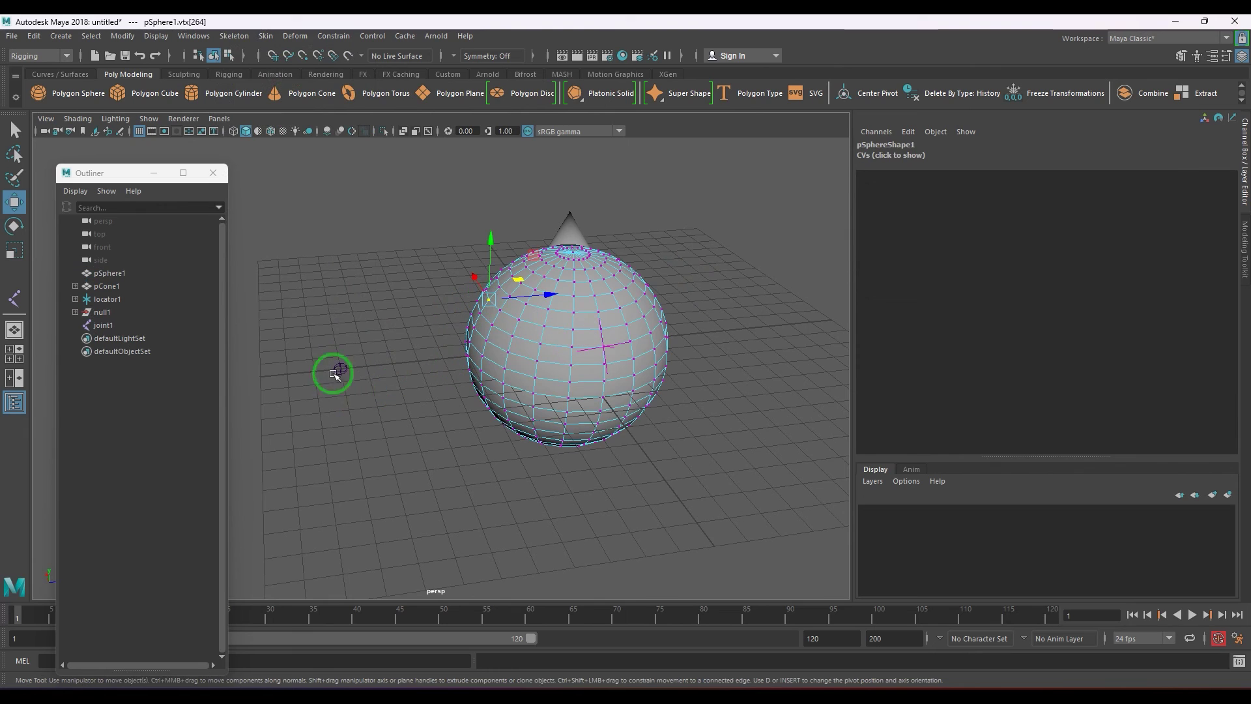
left_click_drag(321, 338, 361, 379, "shift")
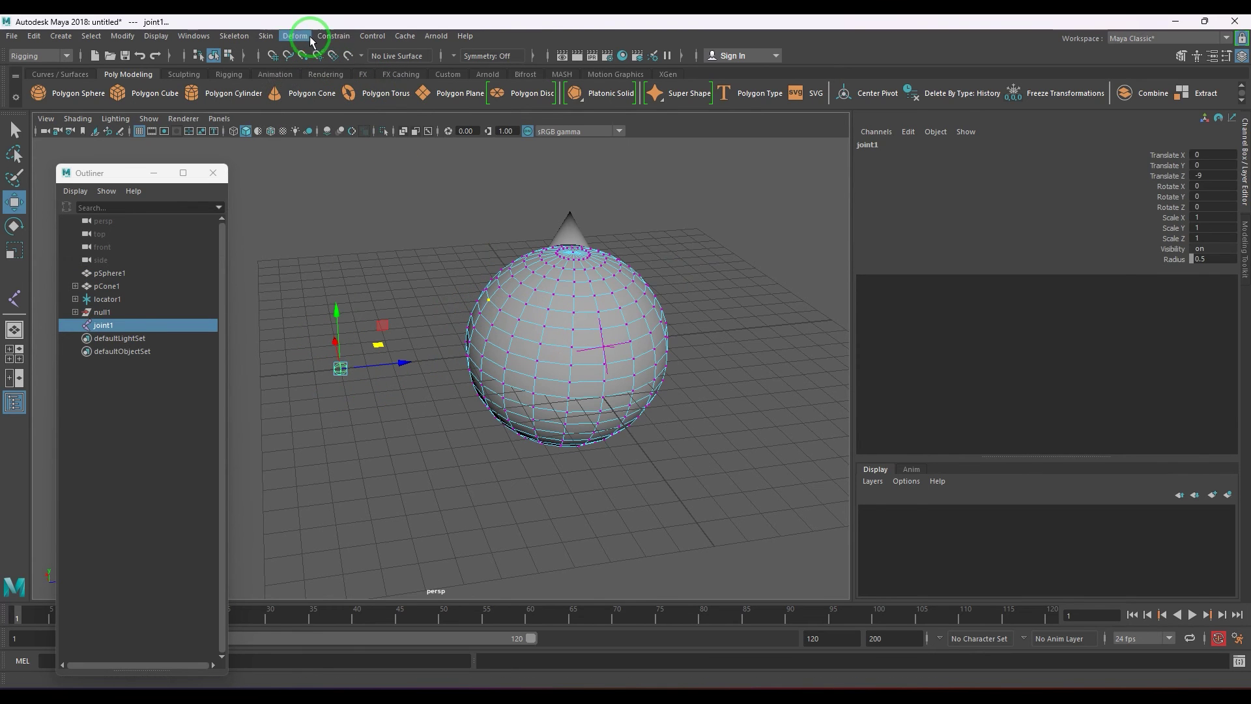
left_click(332, 36)
left_click(364, 178)
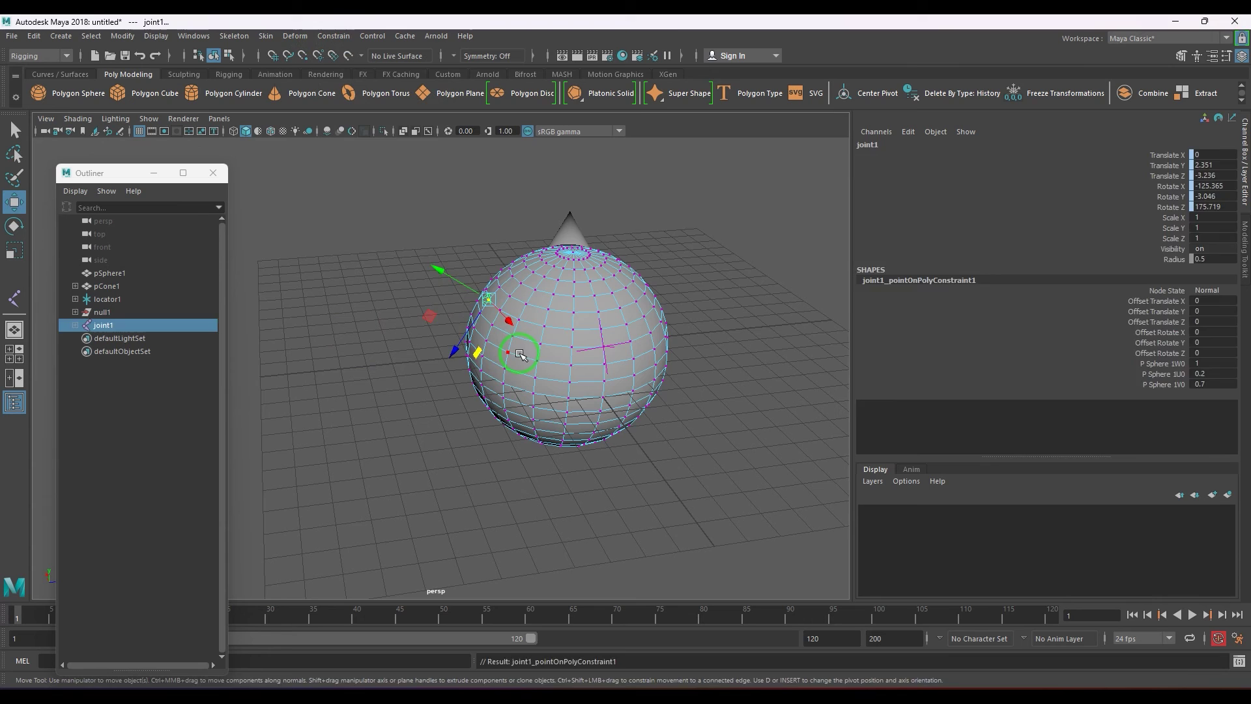
Step: Test the joint's constraint by pulling the sphere vertex just below it outward with soft selection, and undo the move
left_click(523, 345)
left_click(479, 313)
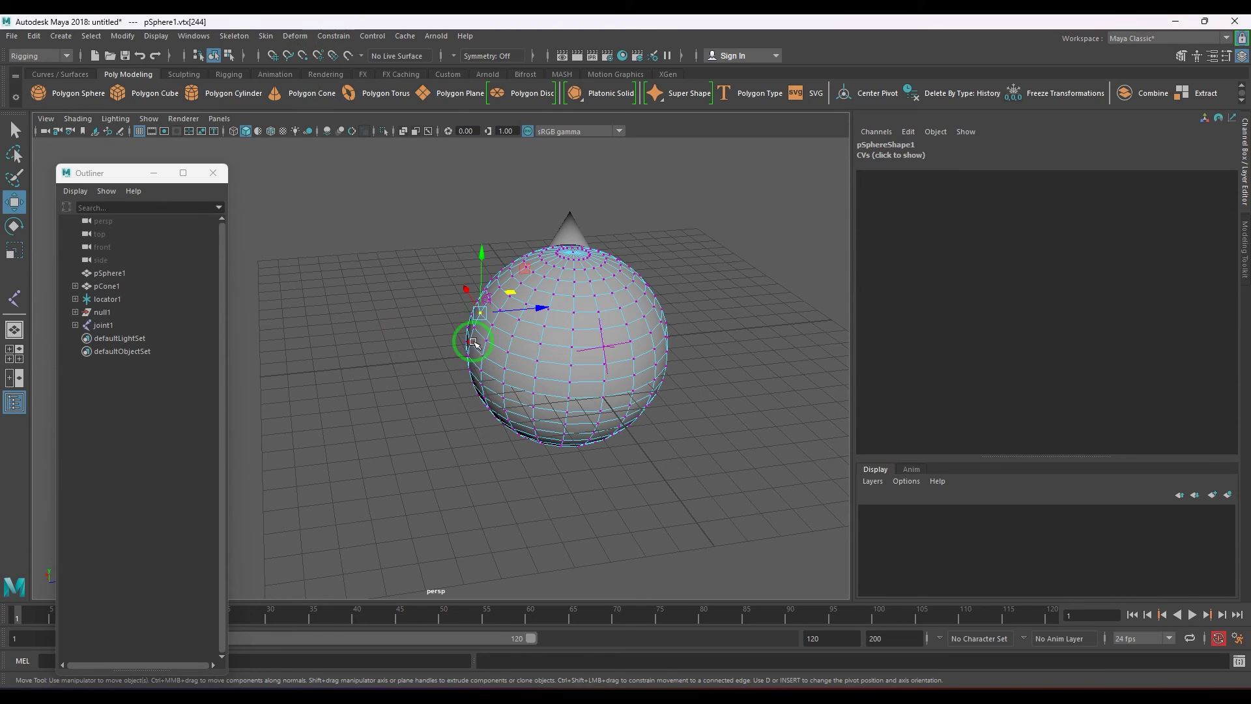
key("b")
left_click_drag(476, 313, 434, 320)
key("ctrl+z")
Step: Test the empty group's constraint by moving a soft-selected vertex beside its attachment point, undo the move, and return to object mode
left_click_drag(718, 369, 648, 308, "alt")
left_click(693, 355)
key("ctrl+z")
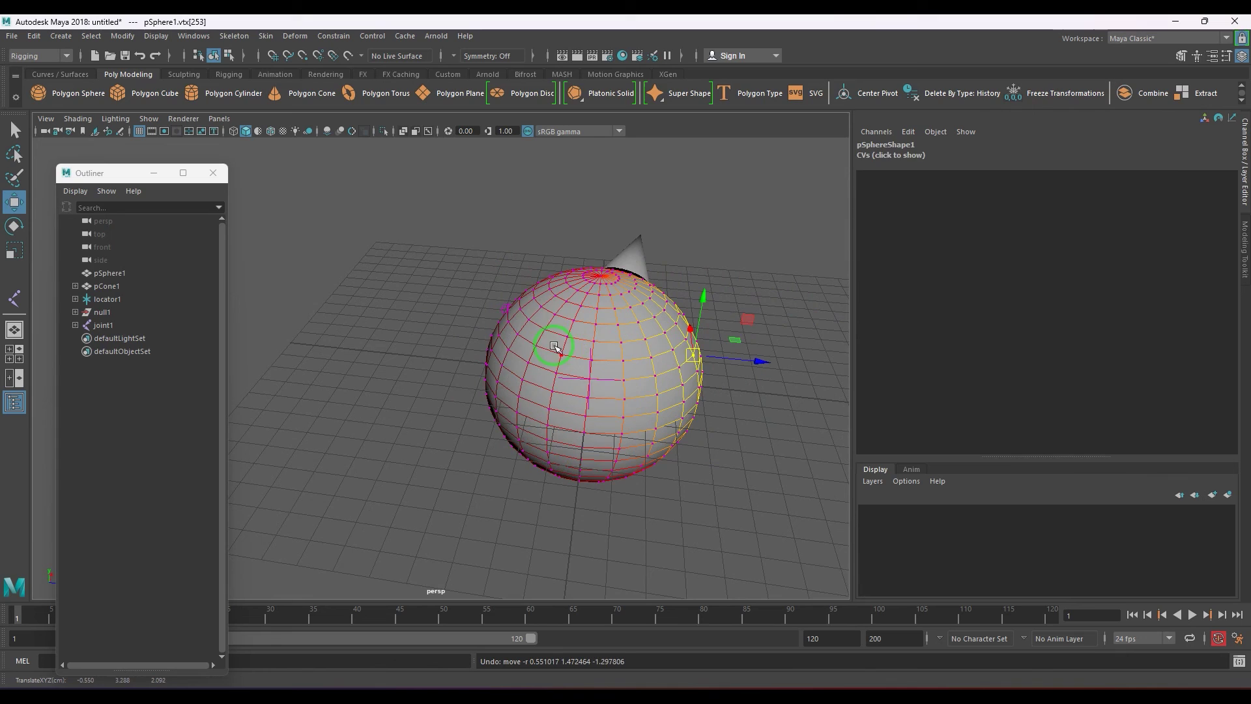
right_click_drag(559, 341, 675, 220)
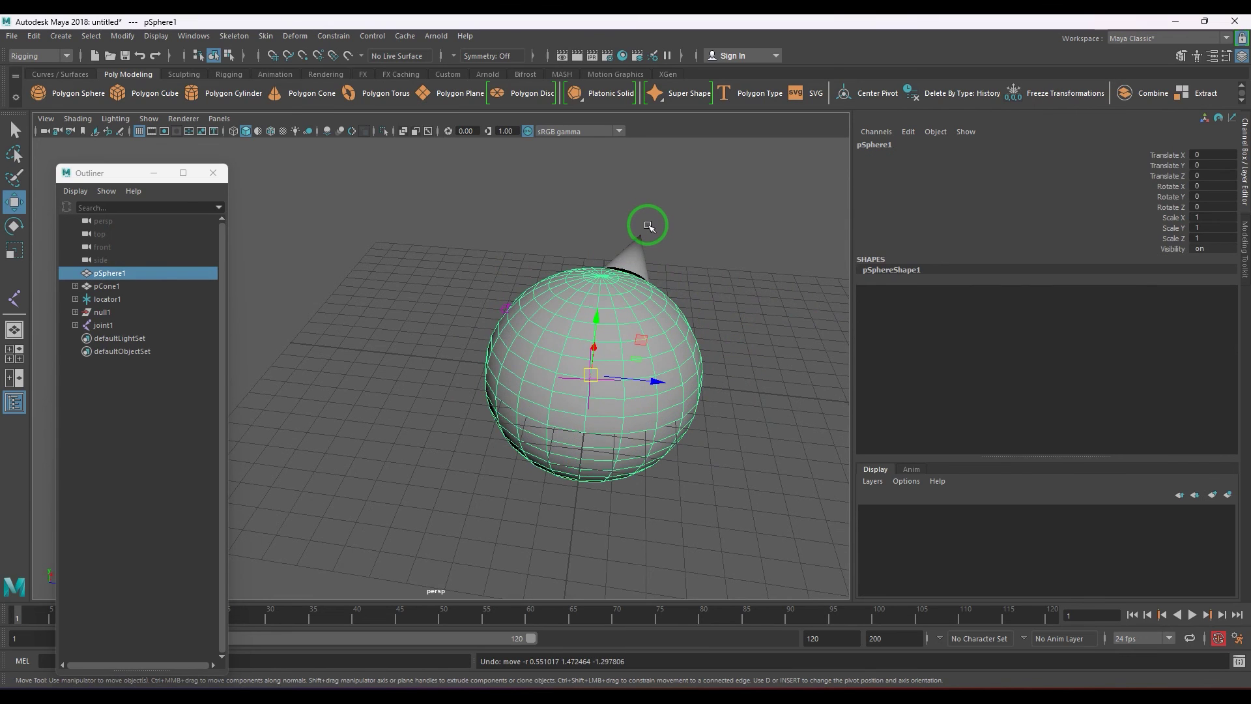